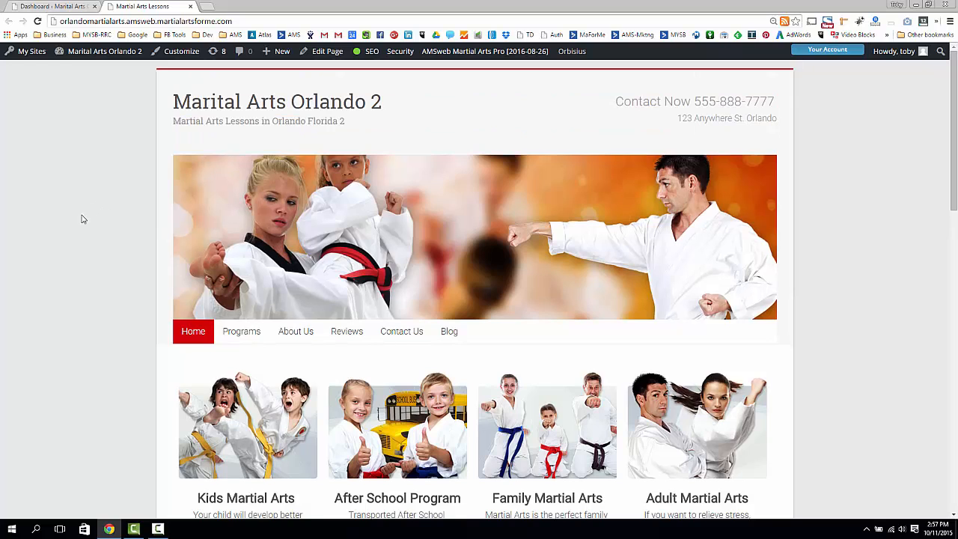
- Browse the live site's home page content, then go to its About Us page
scroll(81, 216, "down", 7)
left_click_drag(423, 157, 382, 486)
left_click(428, 308)
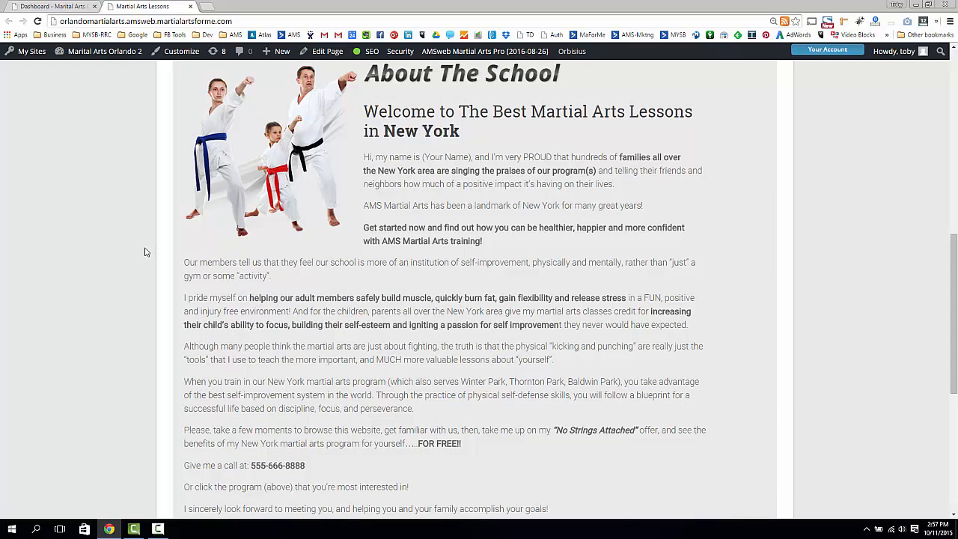
scroll(142, 268, "up", 4)
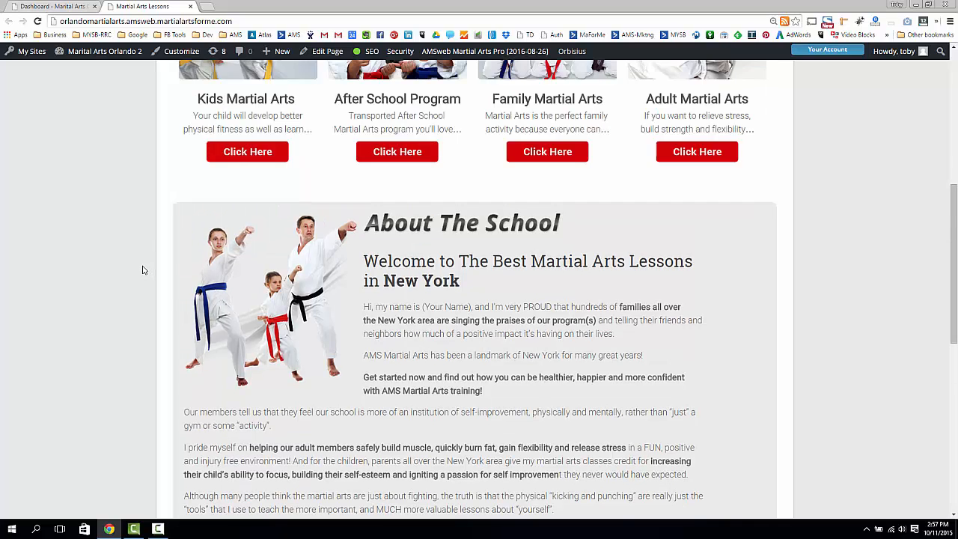
scroll(140, 270, "up", 1)
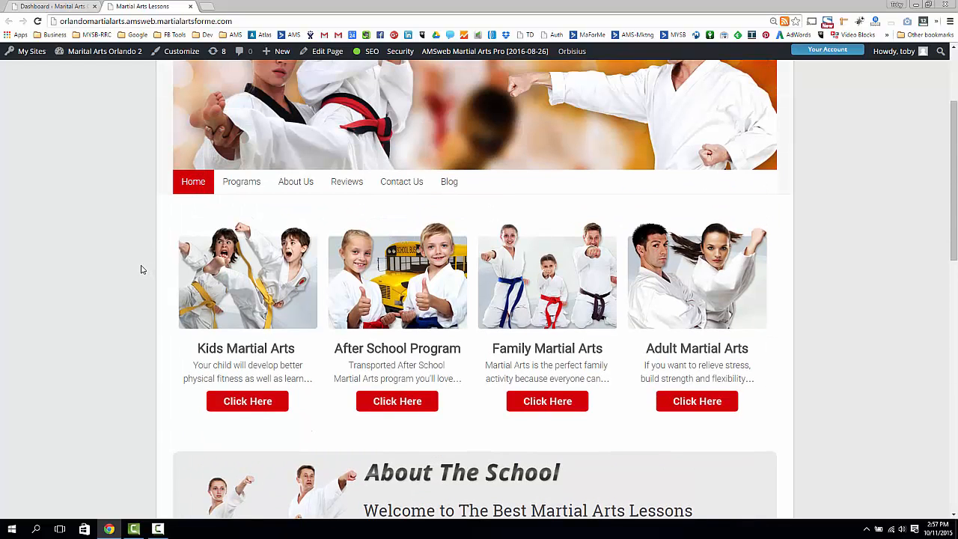
scroll(141, 270, "up", 2)
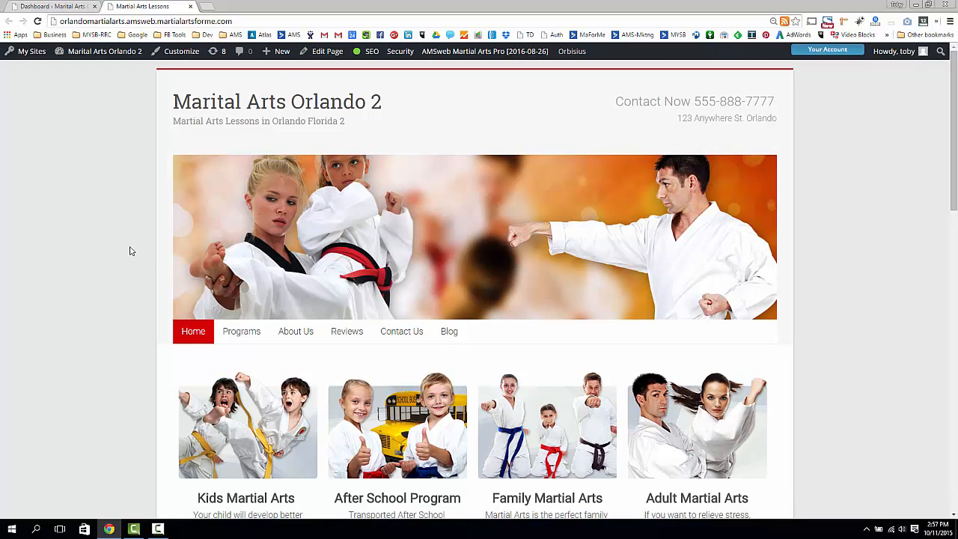
scroll(124, 256, "down", 2)
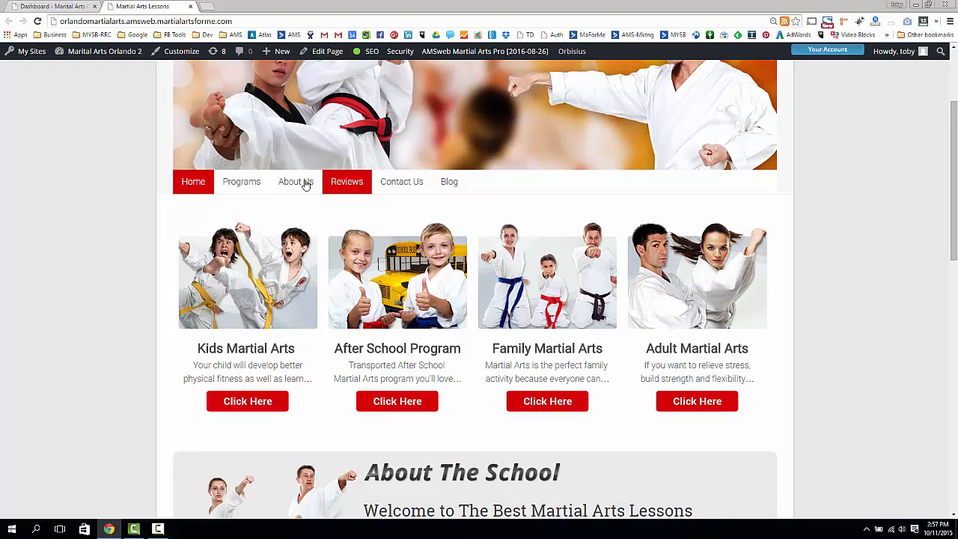
mouse_move(241, 183)
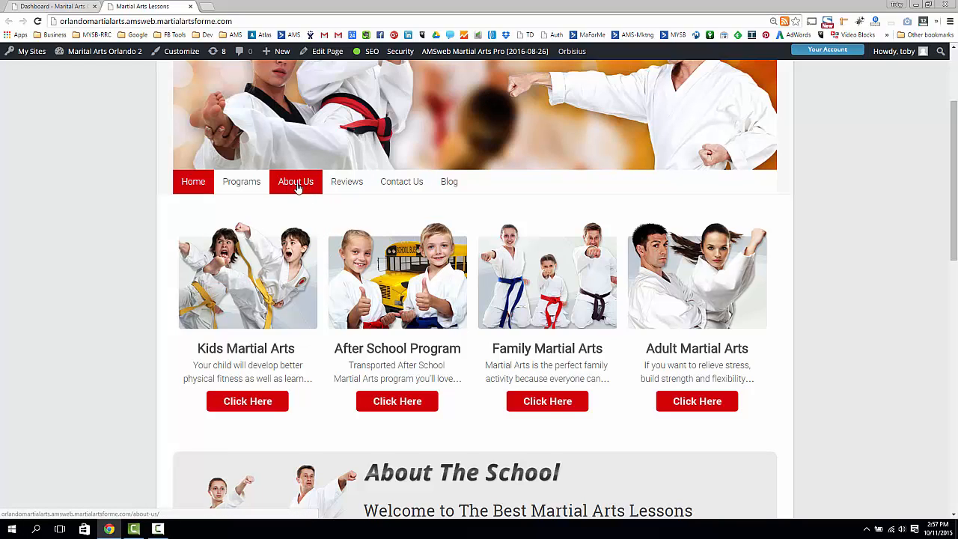
left_click(297, 186)
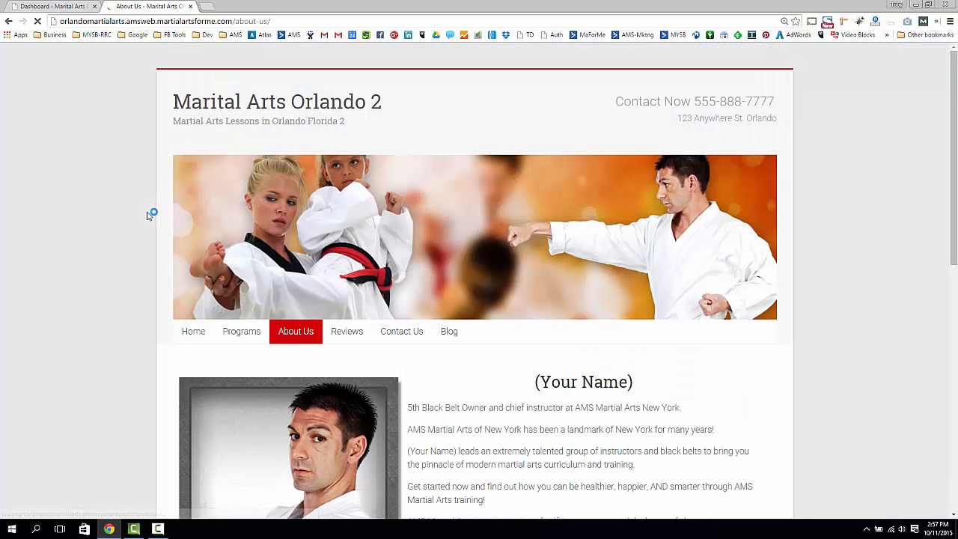
- Read the About Us opening text, selecting the school name and the (Your Name) heading
scroll(150, 214, "down", 2)
left_click_drag(489, 259, 459, 476)
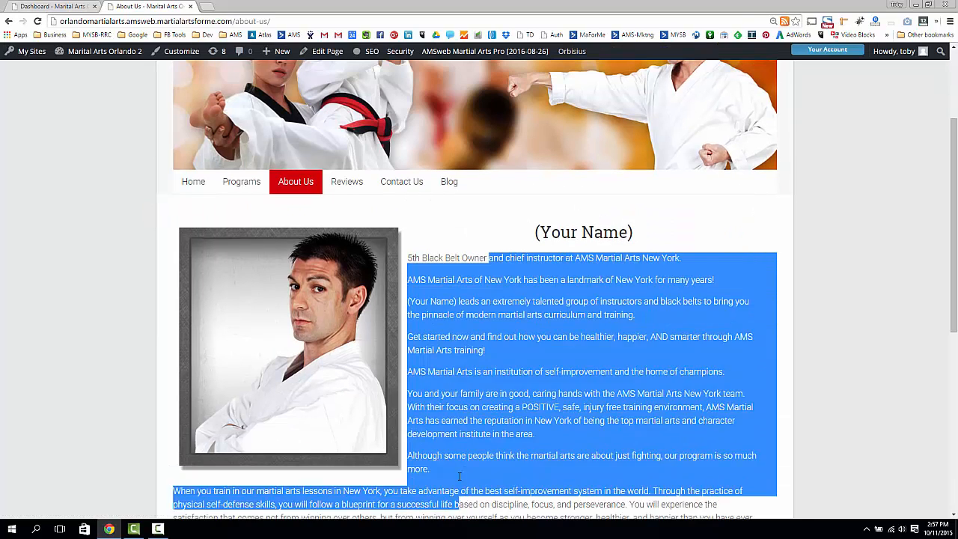
left_click(470, 344)
scroll(479, 314, "down", 3)
scroll(487, 254, "up", 2)
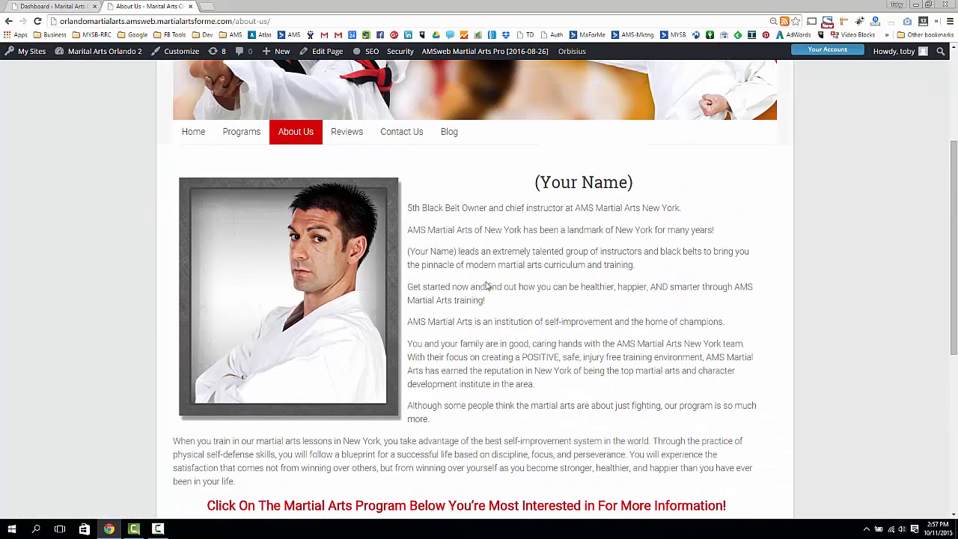
left_click_drag(570, 211, 695, 211)
left_click(633, 223)
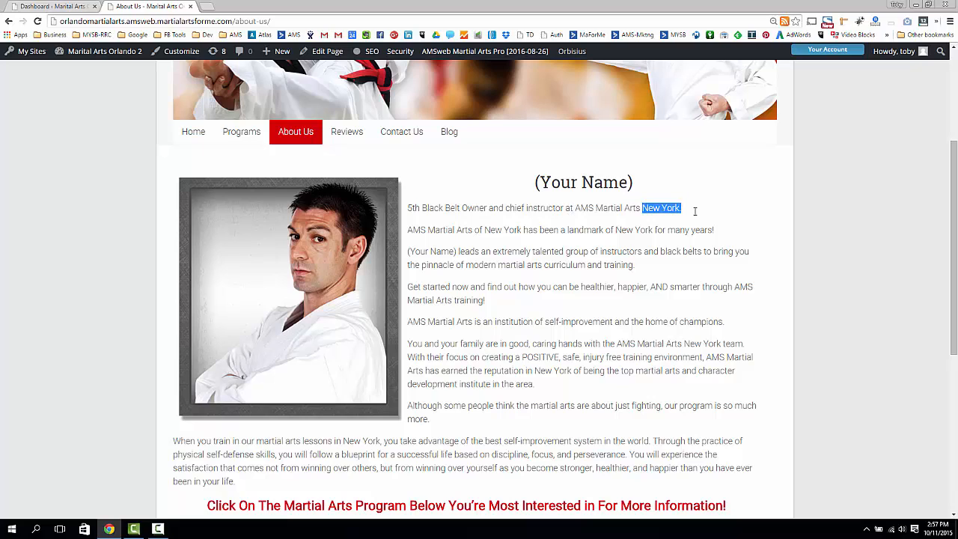
triple_click(545, 181)
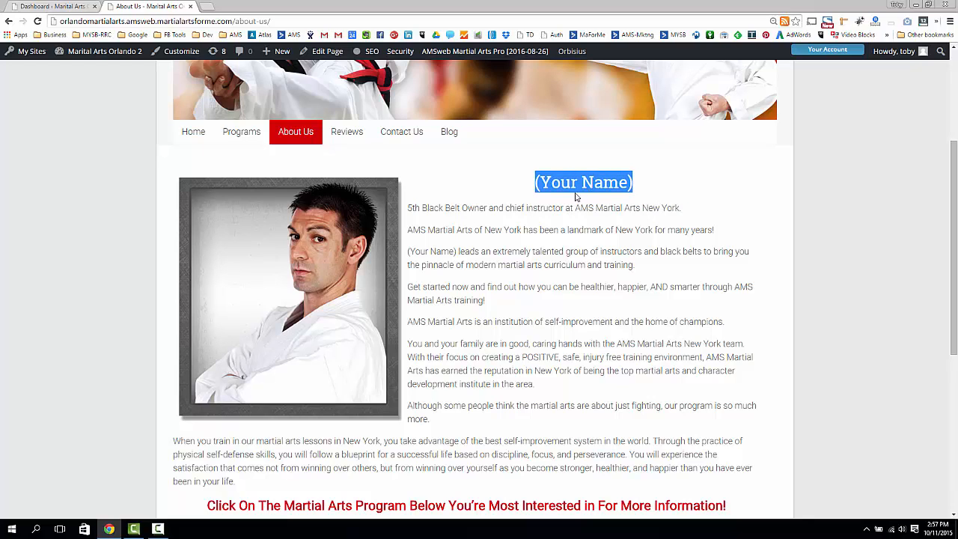
left_click(526, 182)
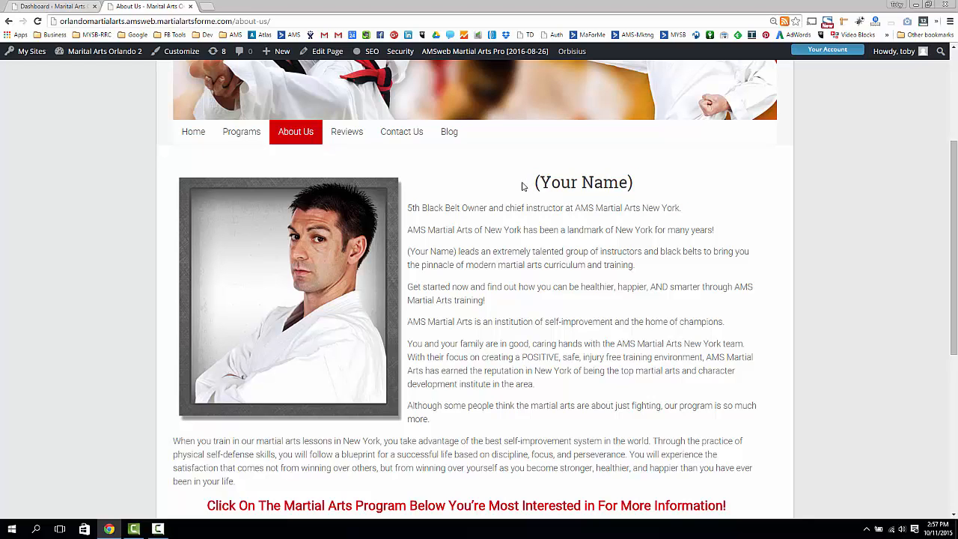
- Scroll through the instructor biography paragraphs and back to the top of the page
scroll(524, 261, "down", 1)
left_click_drag(495, 215, 431, 368)
left_click(494, 234)
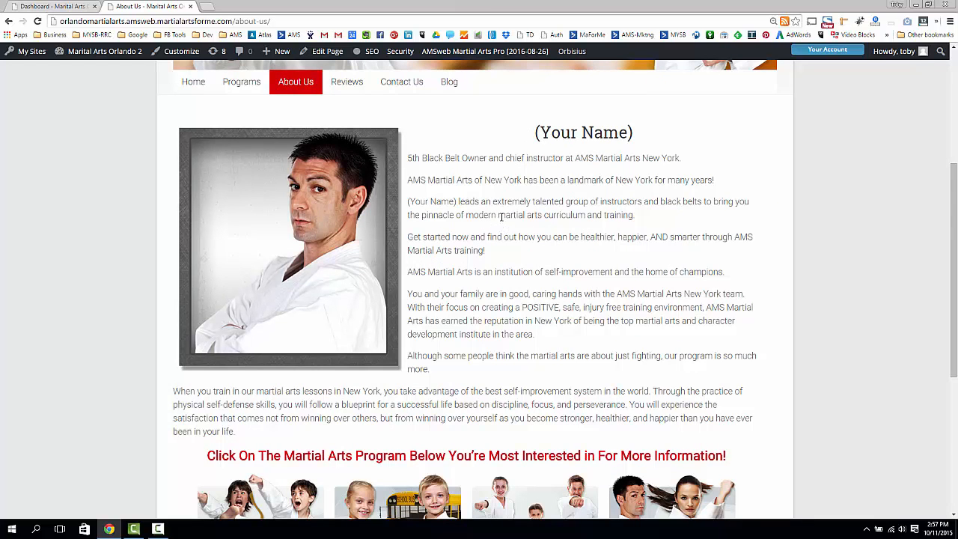
scroll(501, 217, "down", 3)
scroll(506, 217, "up", 5)
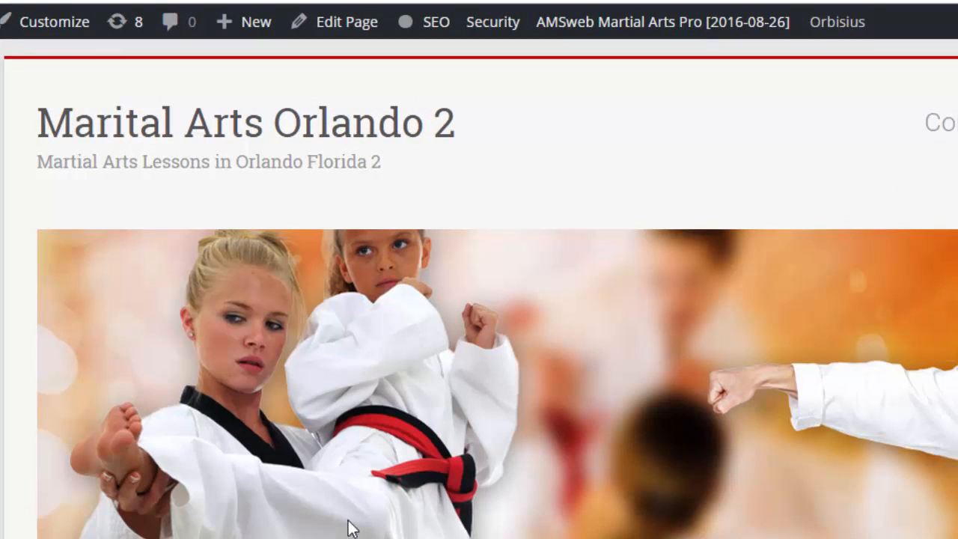
- Open the About Us page's editor in a new browser tab and switch to it
mouse_move(332, 30)
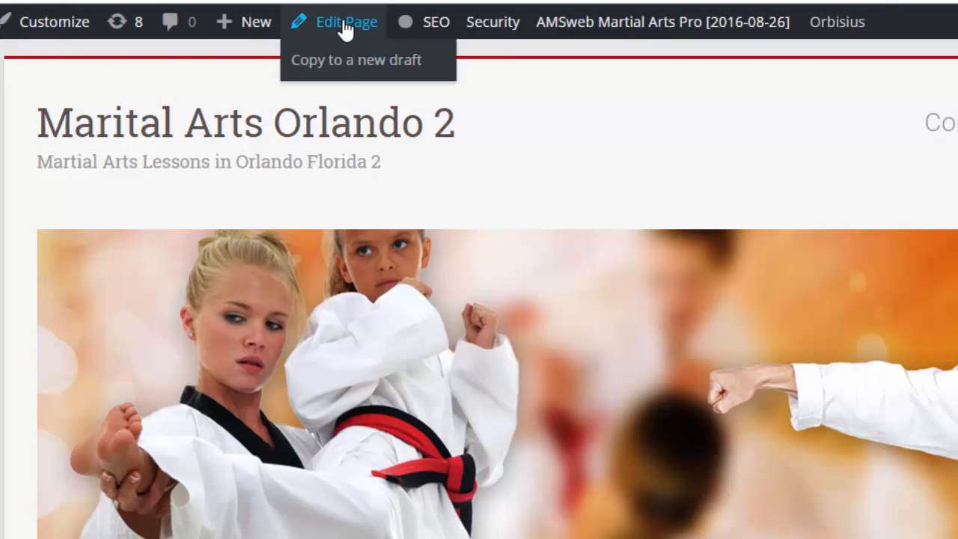
right_click(344, 23)
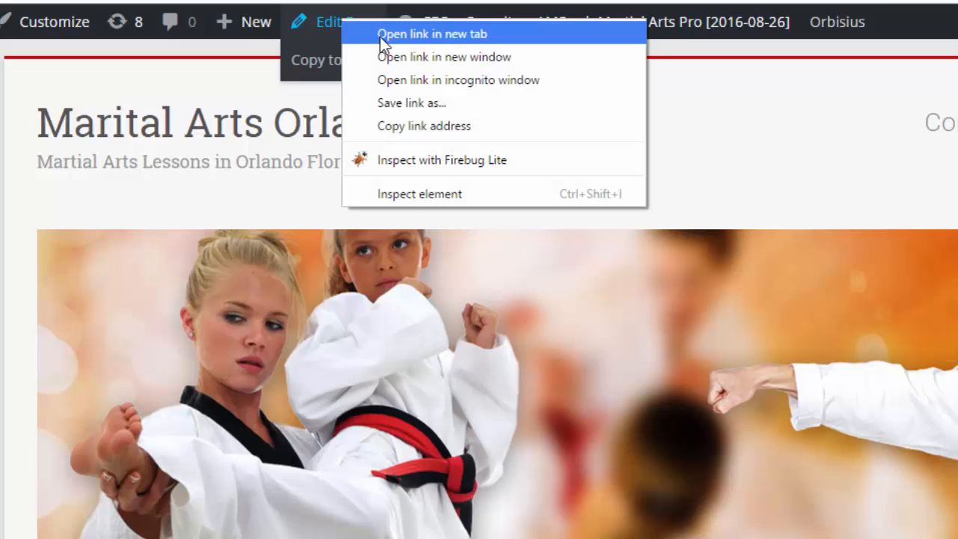
left_click(380, 37)
left_click(169, 6)
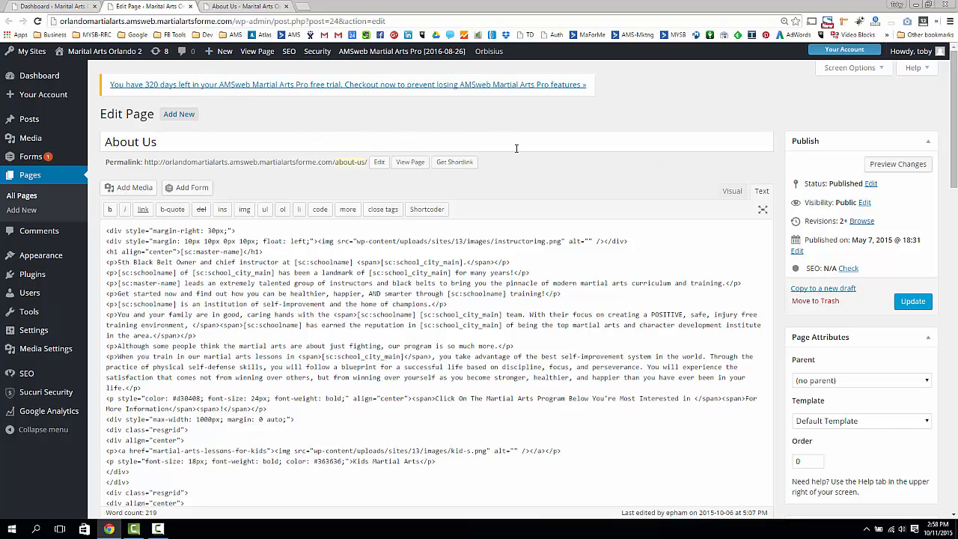
- Inspect the About Us title and HTML content, then switch the editor to Visual view
left_click_drag(169, 146, 98, 149)
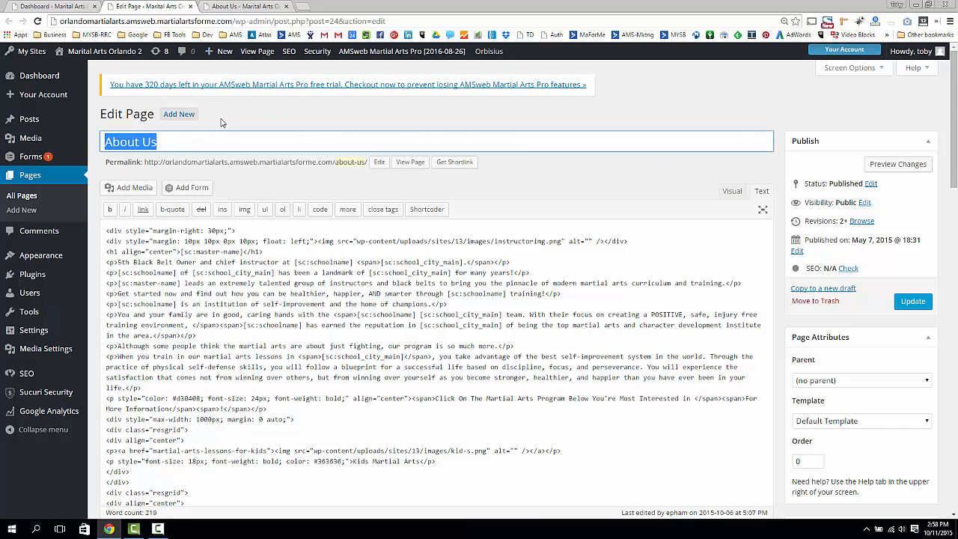
left_click(221, 122)
left_click_drag(160, 142, 88, 153)
left_click(564, 186)
left_click_drag(274, 262, 289, 460)
left_click(300, 264)
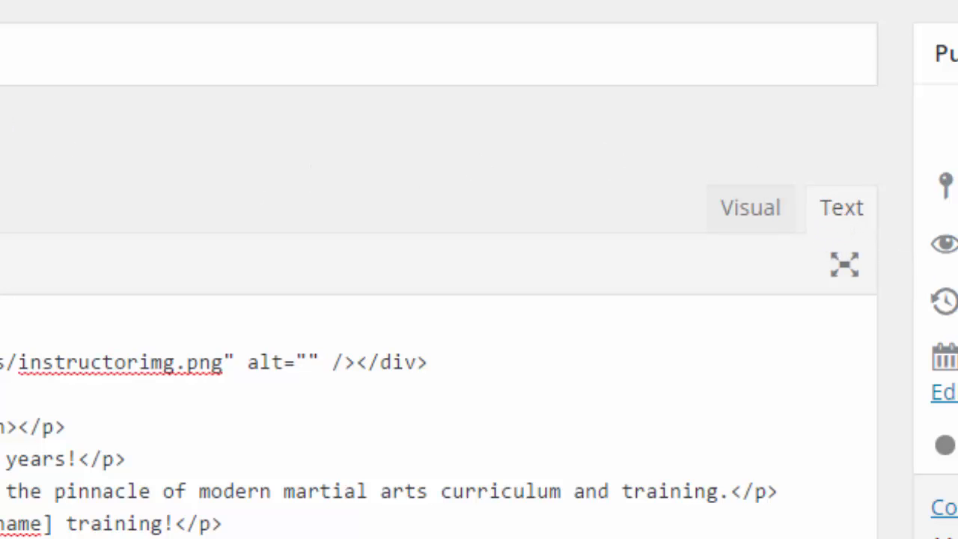
left_click(741, 209)
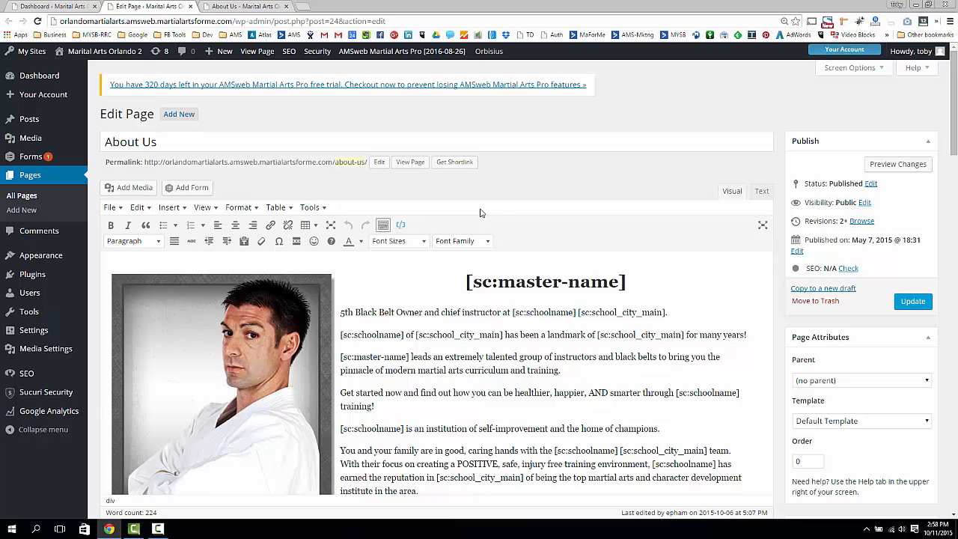
left_click(760, 192)
left_click(732, 191)
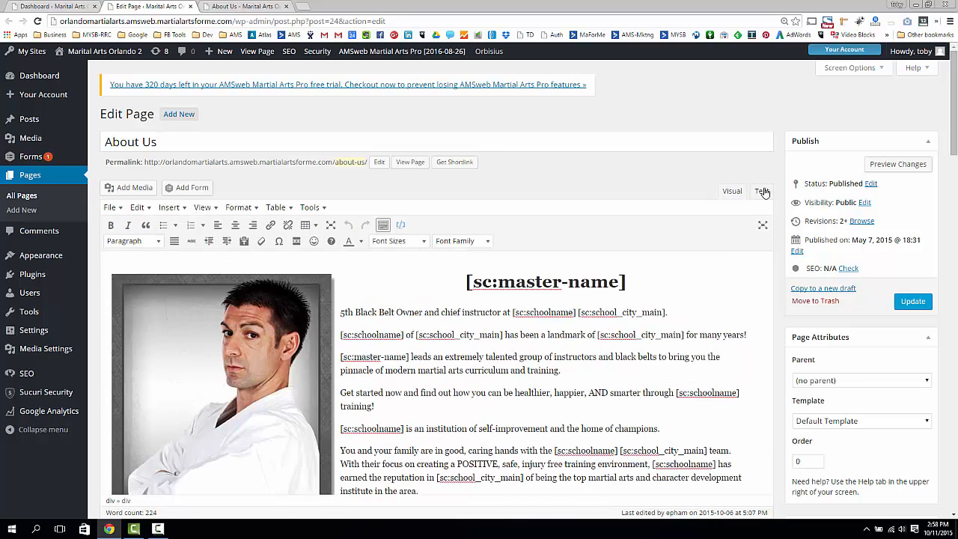
left_click(761, 191)
left_click_drag(424, 252, 460, 412)
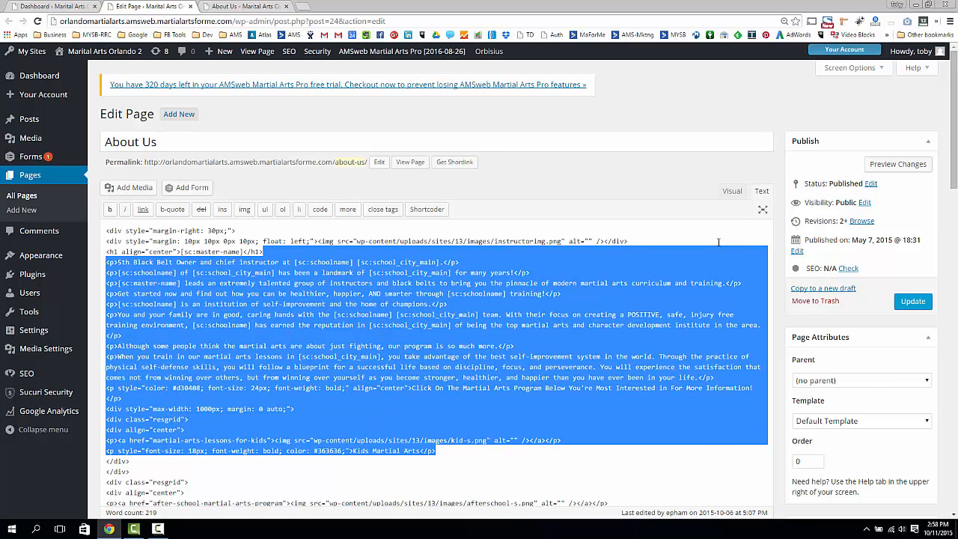
left_click(732, 192)
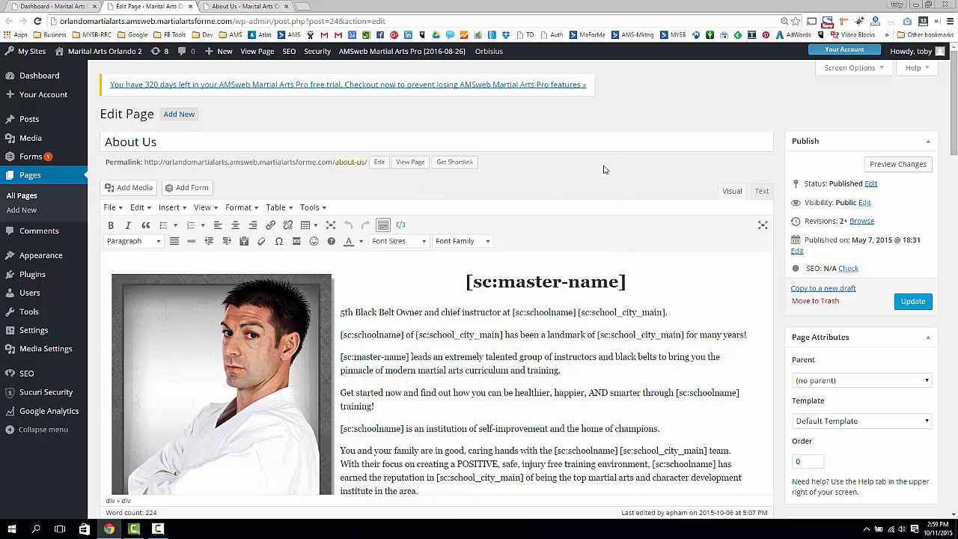
left_click_drag(179, 142, 86, 142)
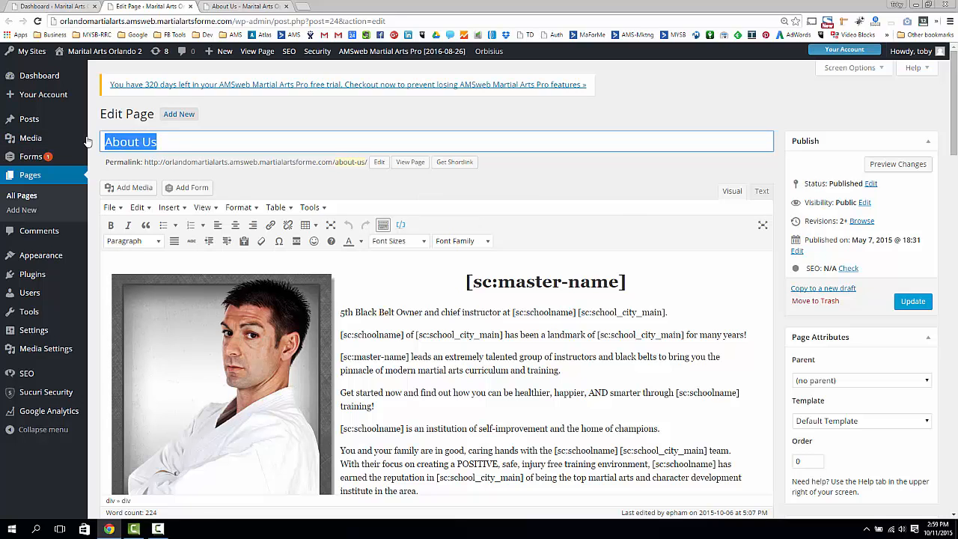
left_click(551, 177)
scroll(482, 184, "down", 2)
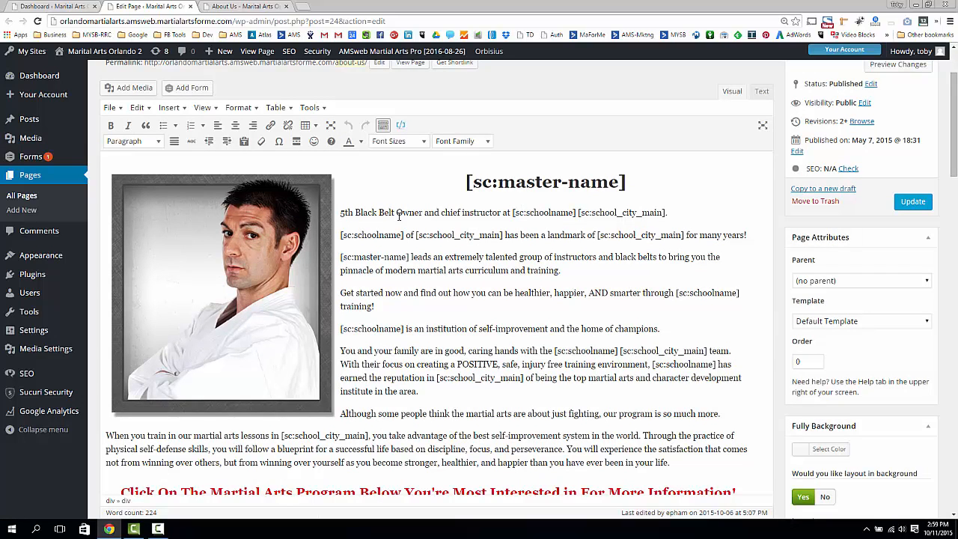
left_click_drag(465, 182, 497, 182)
left_click(495, 190)
left_click(622, 184)
key("Home")
key("shift+Right")
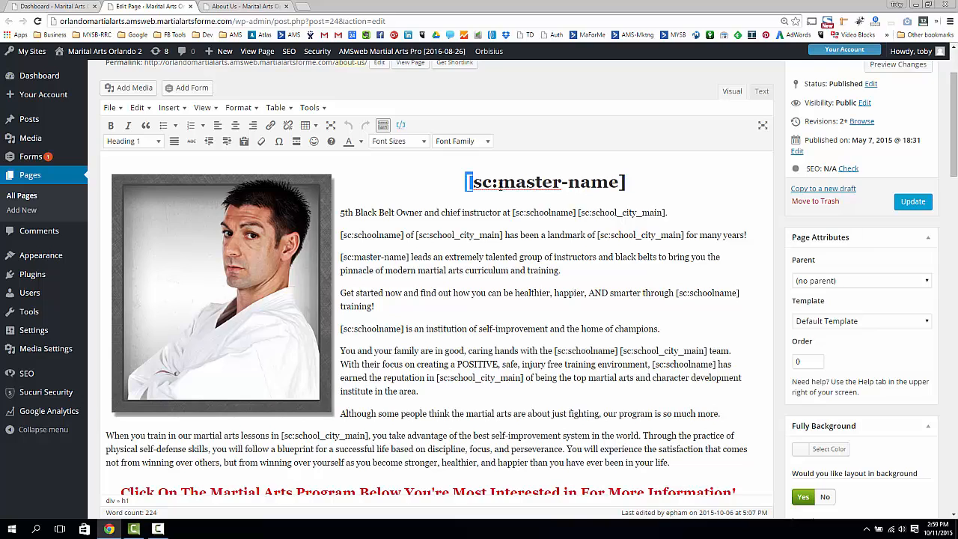
left_click(469, 182)
left_click_drag(466, 182, 658, 179)
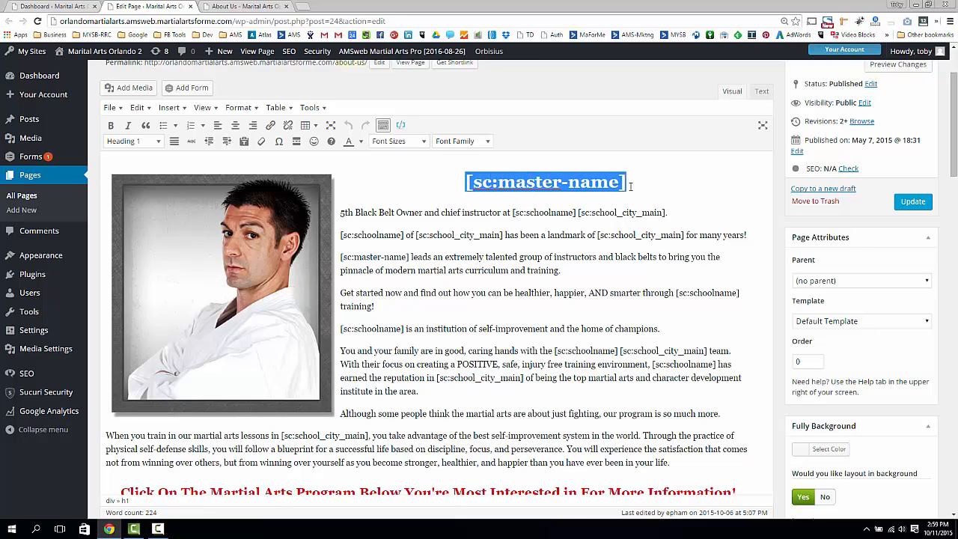
left_click(490, 186)
left_click_drag(466, 182, 641, 182)
left_click(613, 180)
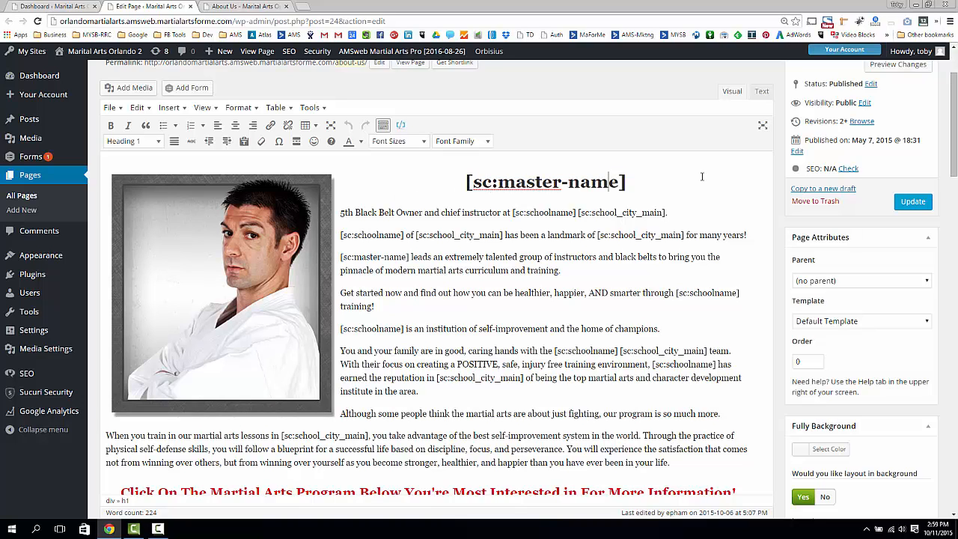
left_click_drag(464, 182, 626, 182)
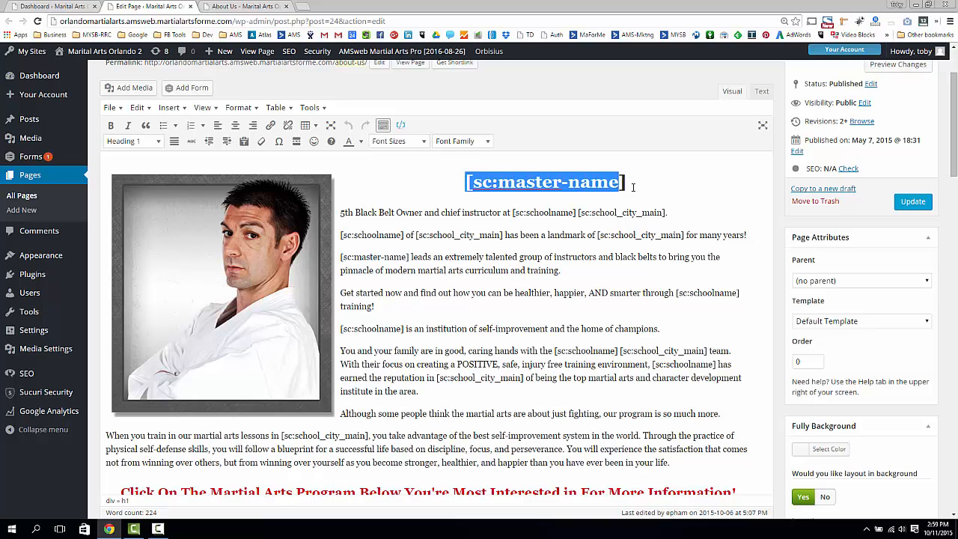
left_click(626, 182)
left_click_drag(340, 213, 424, 210)
left_click(468, 211)
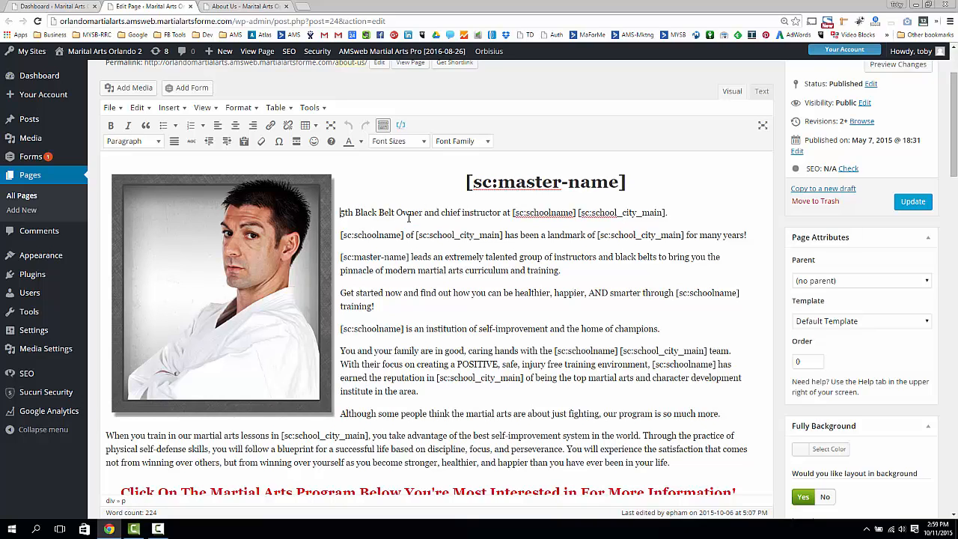
- Restore the first line to read '7th Degree Black Belt…' in place of the old rank text
type("7th")
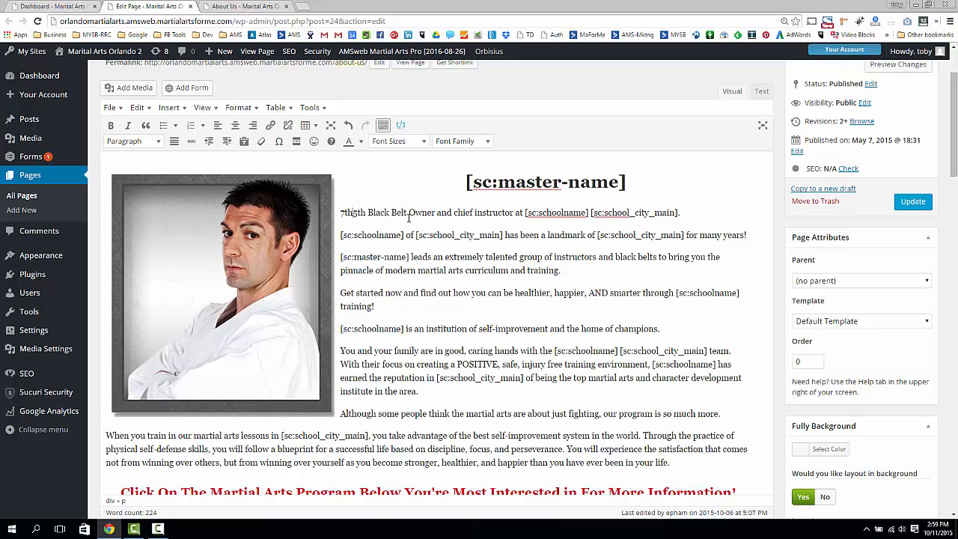
type(" Degree Bla")
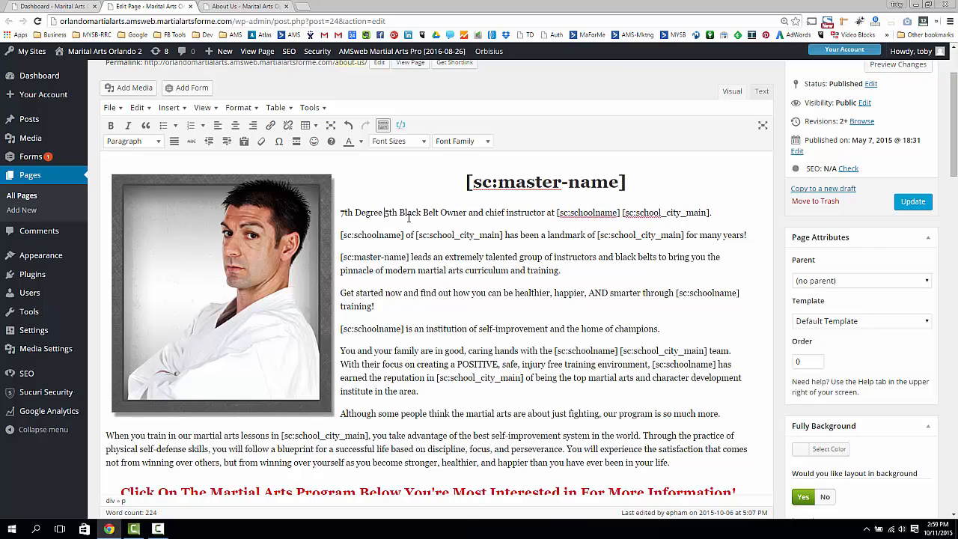
key("BackSpace")
key("BackSpace")
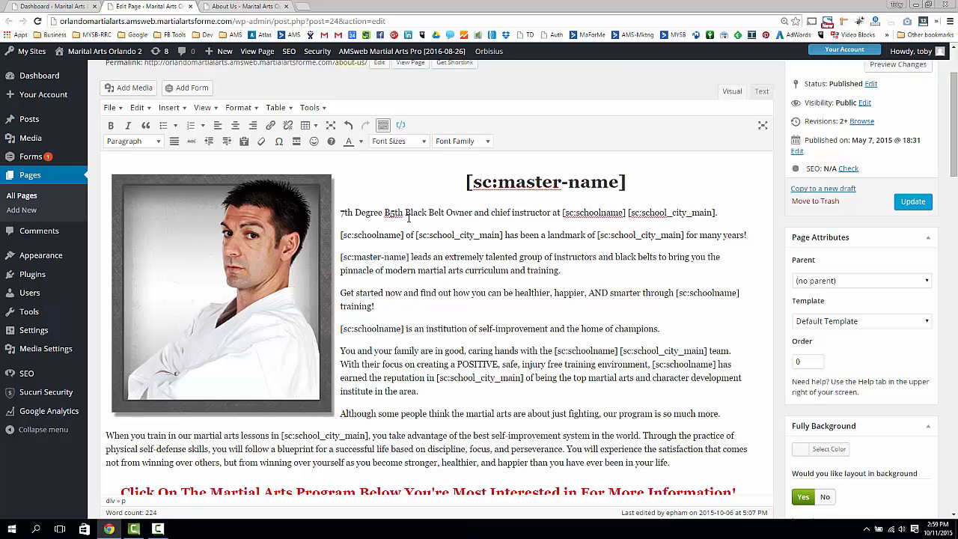
key("BackSpace")
key("Delete")
key("Delete")
key("Delete")
key("Delete")
key("Delete")
key("Delete")
key("Delete")
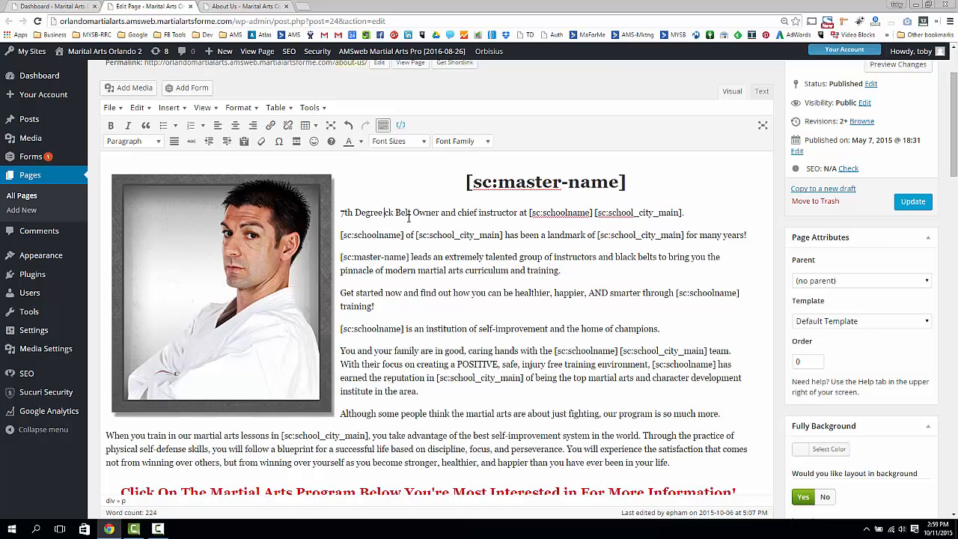
type("Bl")
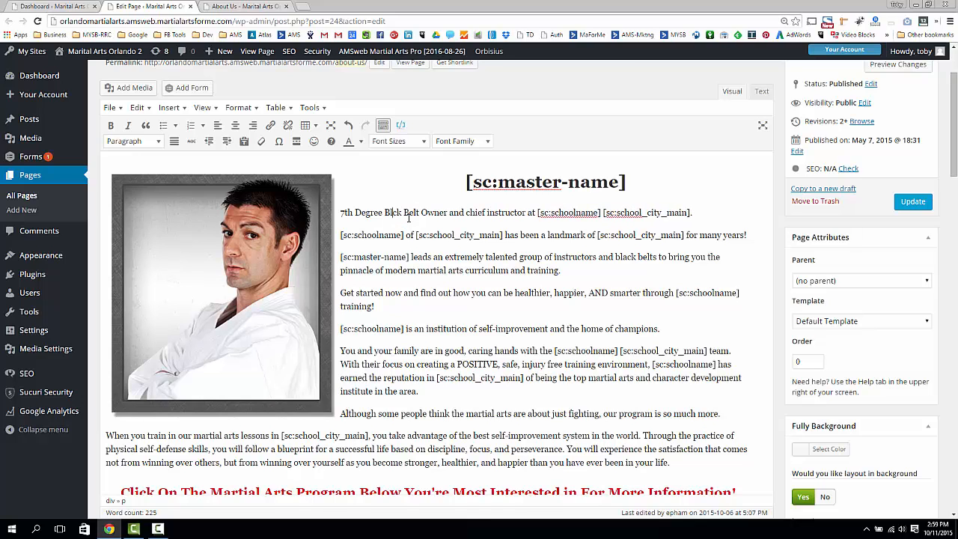
type("a")
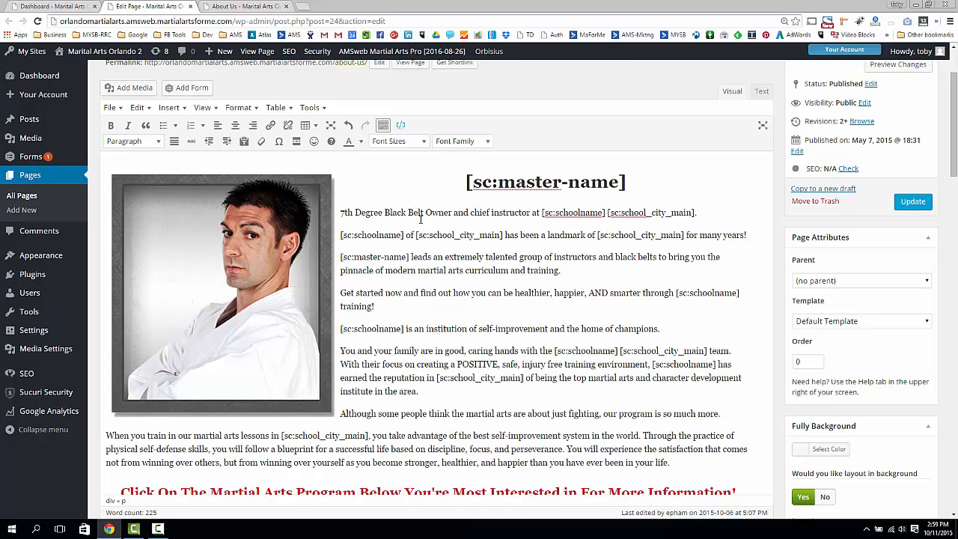
- Add a test line of 'asdf asdf…' below the first line, then delete it
left_click(709, 214)
key("Return")
type("asdf")
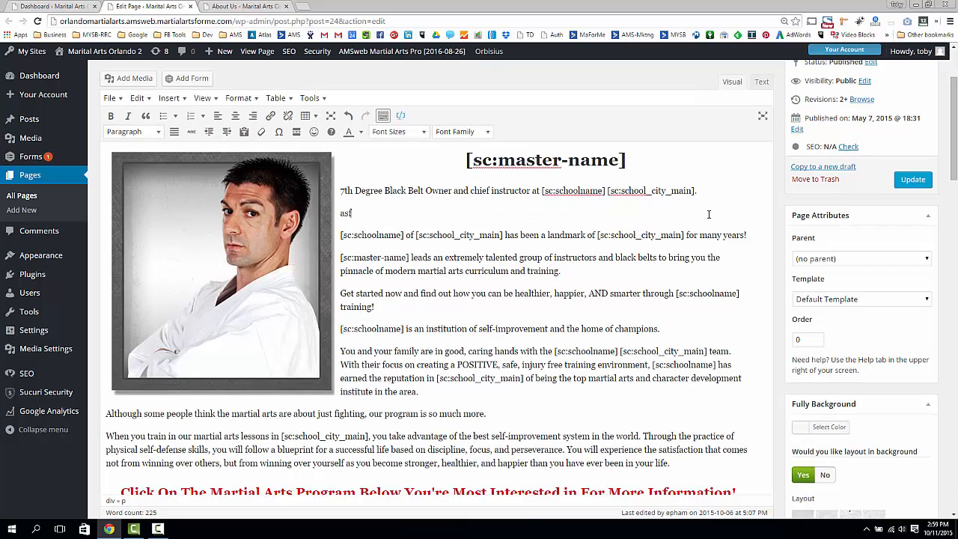
type(" asdf asdf asdf asdf asdf asdf")
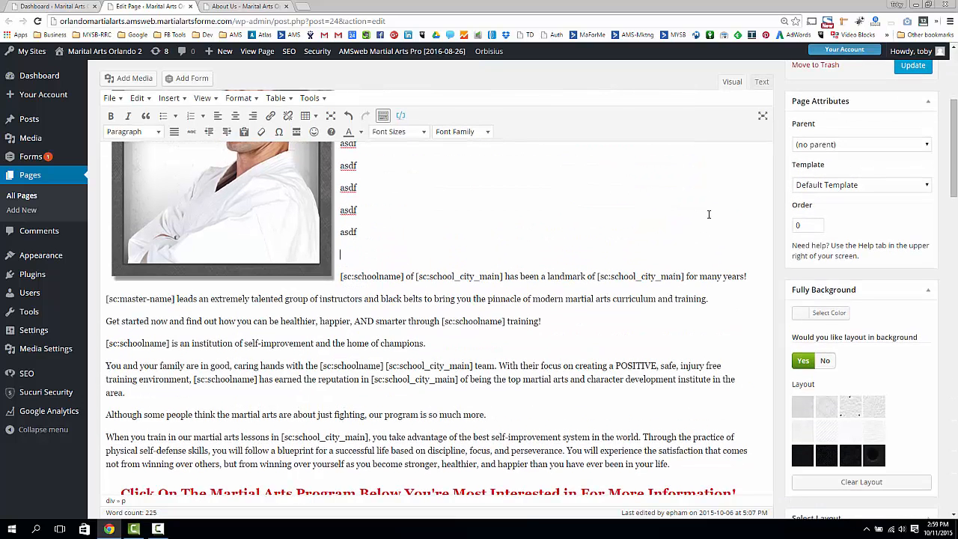
scroll(591, 278, "up", 2)
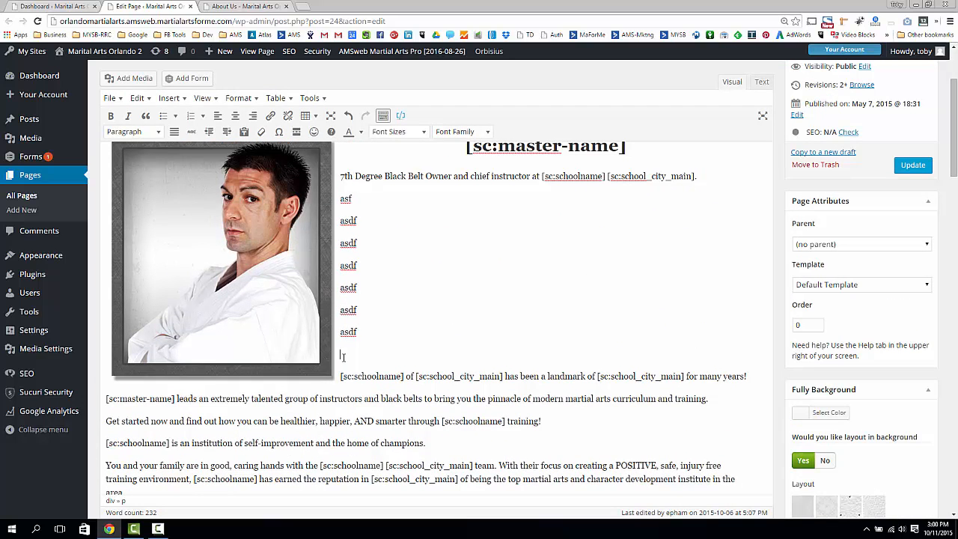
left_click_drag(343, 357, 344, 198)
key("BackSpace")
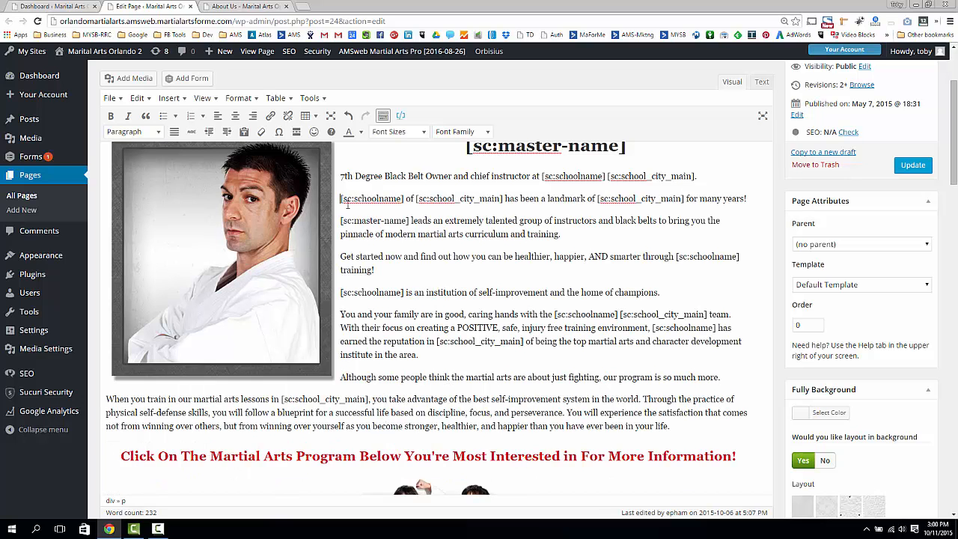
- Select the instructor photo, then return the cursor to the first line of text
left_click(279, 233)
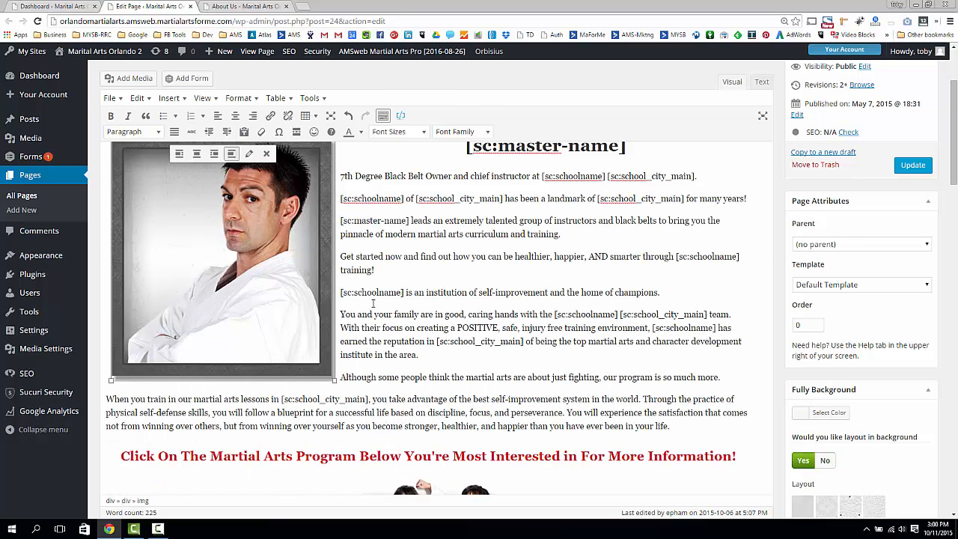
scroll(279, 232, "up", 2)
scroll(210, 329, "down", 1)
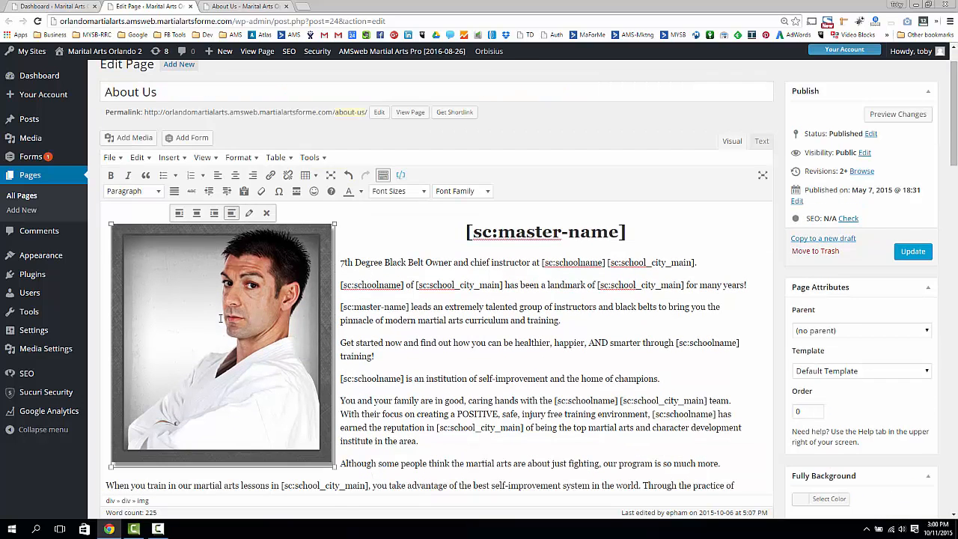
left_click(393, 259)
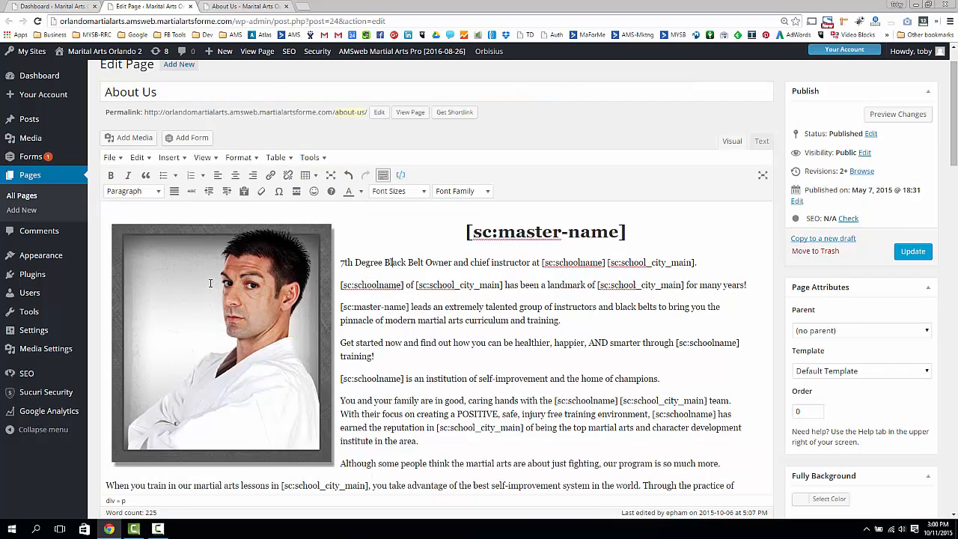
- Select the existing instructor photo and bring up Add Media to browse the Media Library grid
left_click(211, 285)
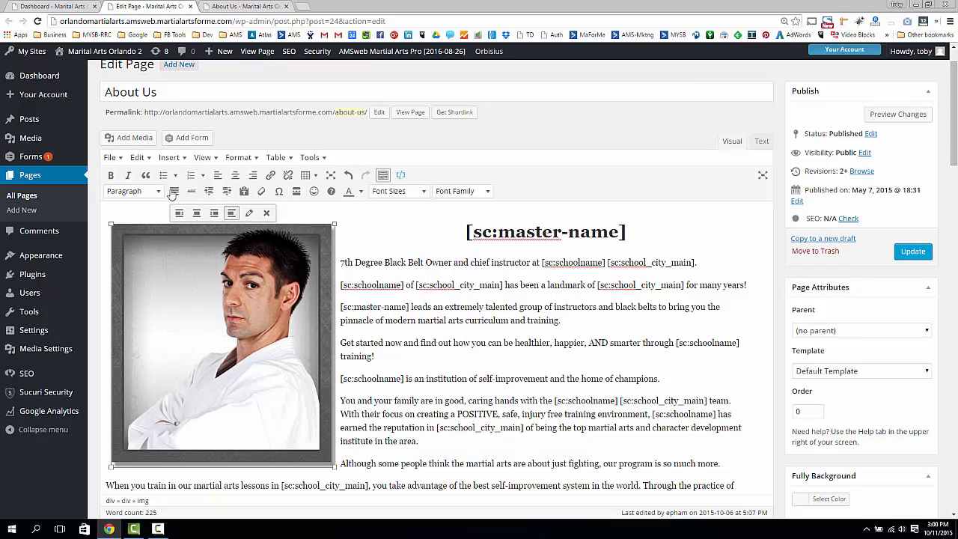
left_click(124, 140)
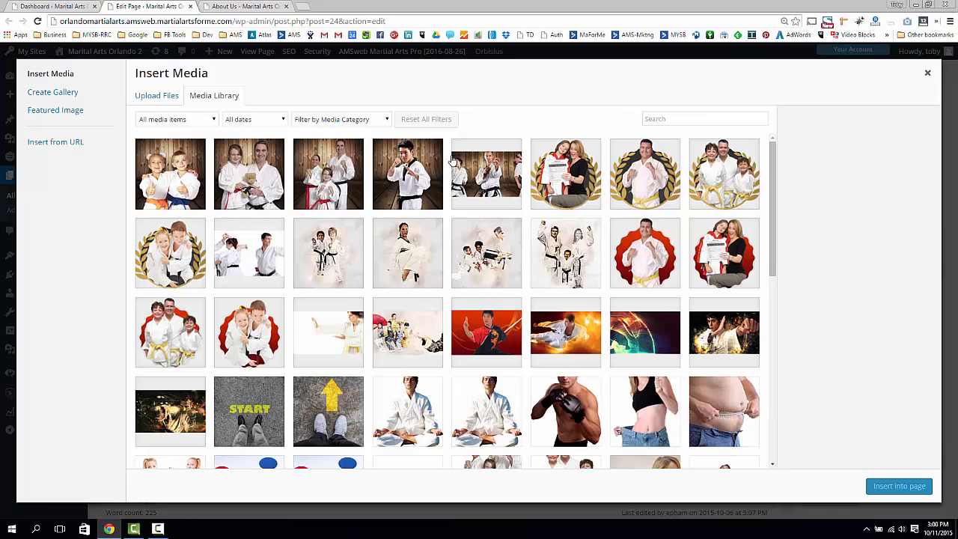
scroll(562, 282, "down", 5)
scroll(559, 282, "up", 2)
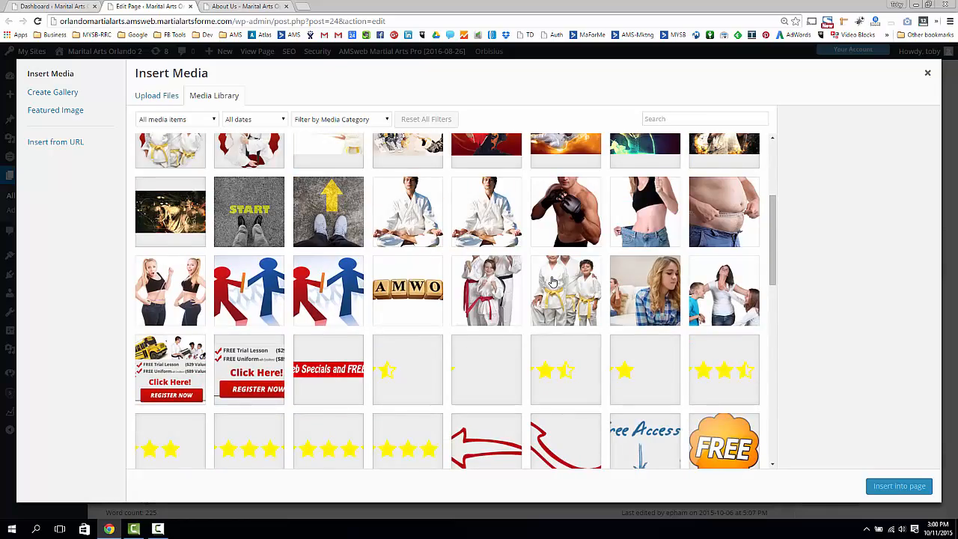
scroll(552, 281, "down", 7)
scroll(548, 284, "up", 12)
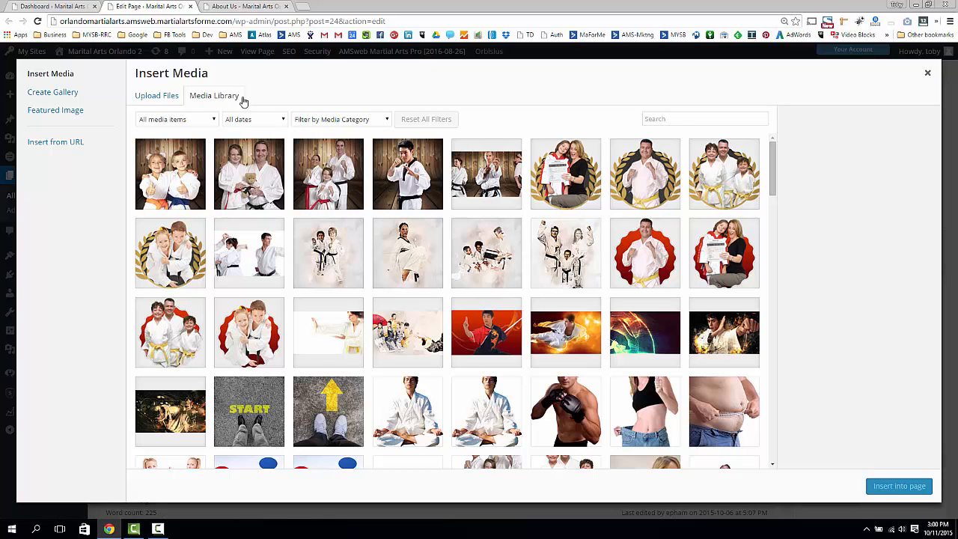
- Upload the 610 × 610 instructor portrait by dragging it from the desktop into Upload Files
left_click(154, 98)
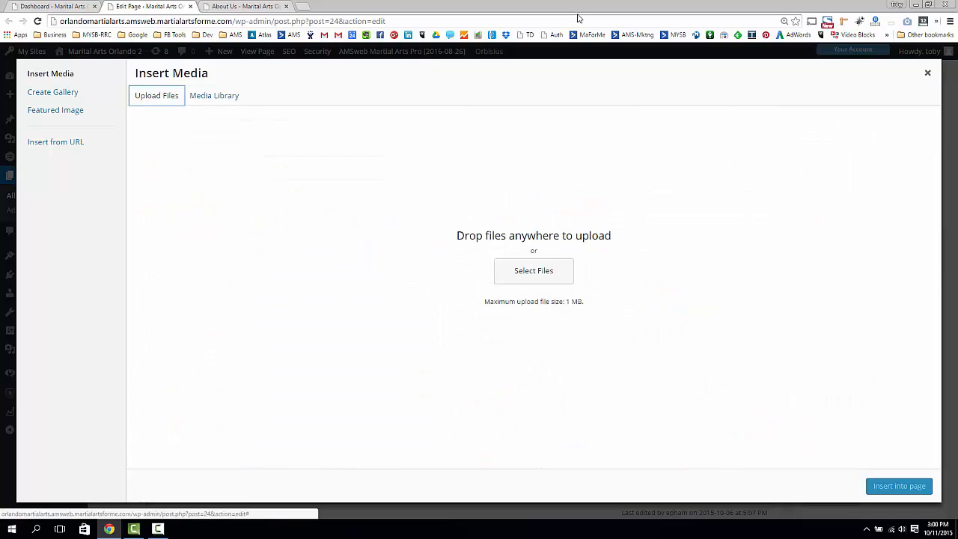
left_click_drag(583, 9, 830, 19)
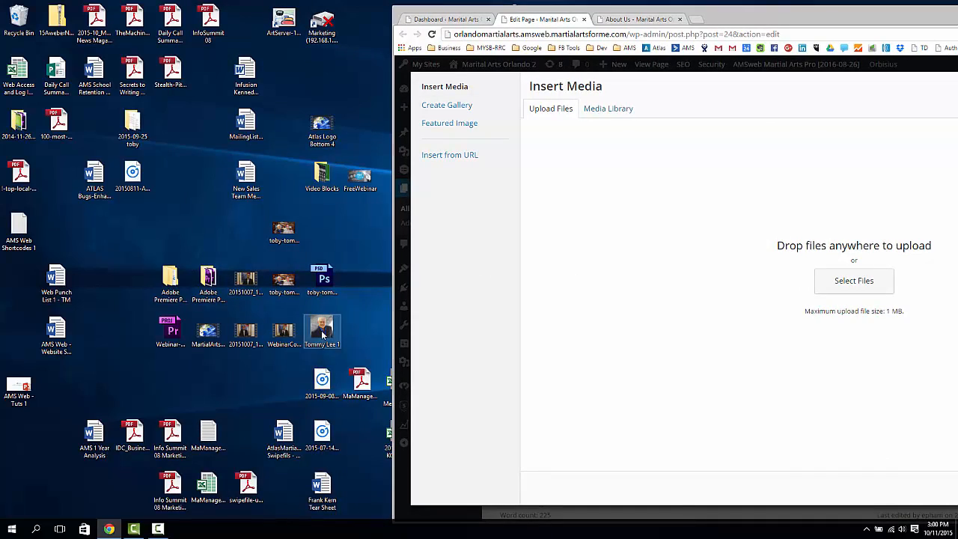
left_click_drag(321, 330, 809, 133)
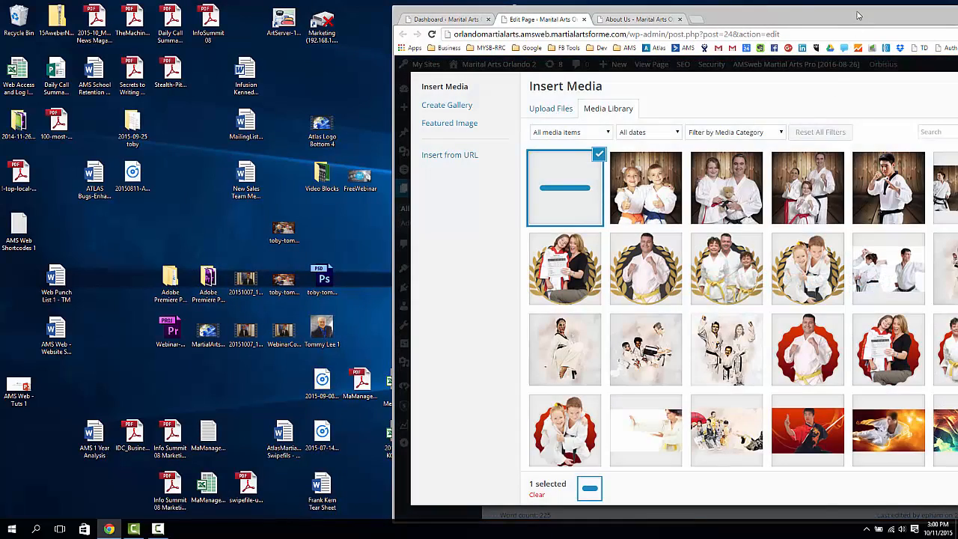
left_click_drag(860, 13, 610, 16)
left_click(797, 6)
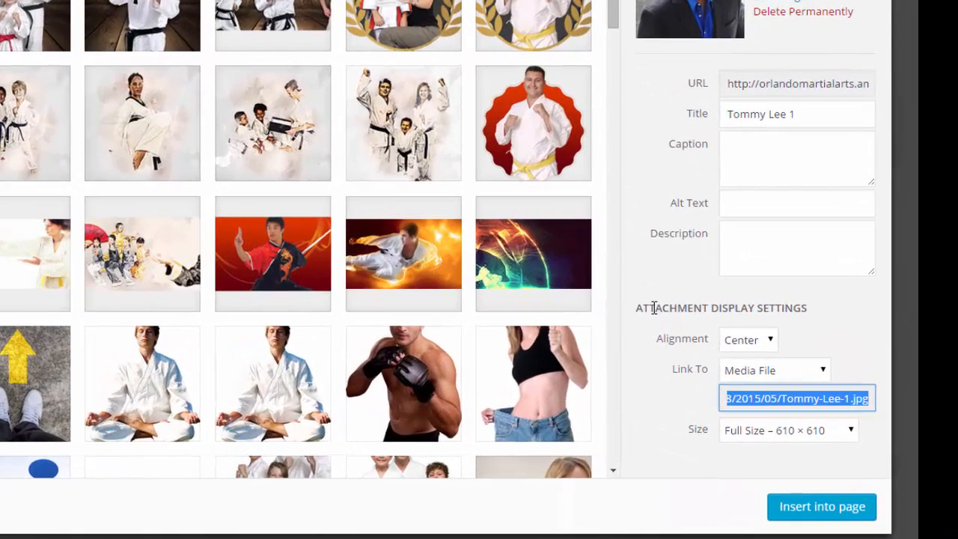
left_click_drag(655, 308, 807, 308)
- Give the portrait the caption 'Caption Here' and alt text with the instructor's name
left_click(678, 307)
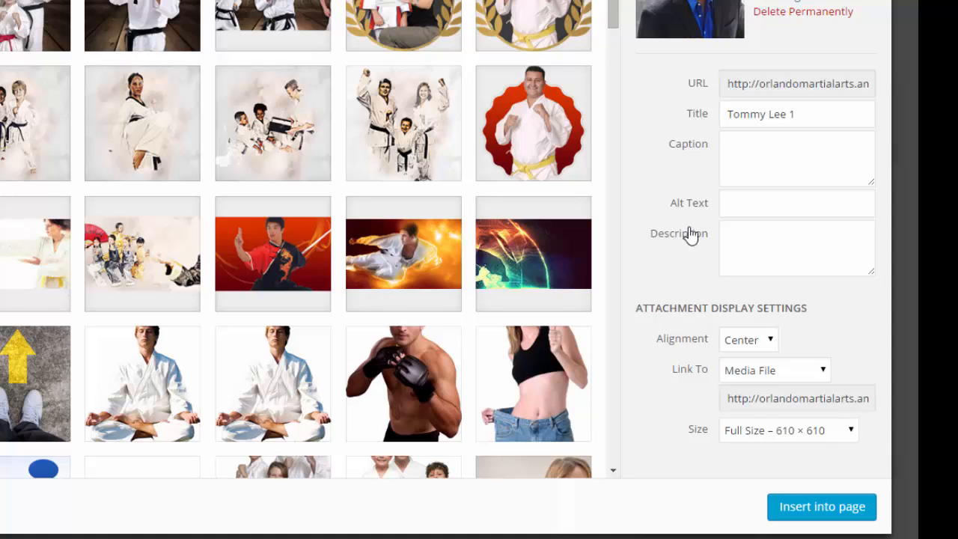
left_click(758, 154)
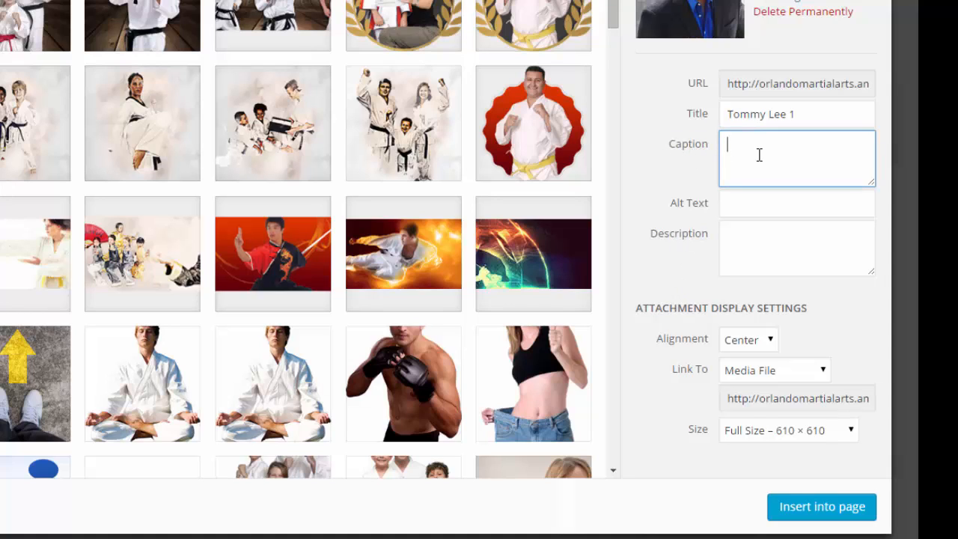
type("Caption Here")
left_click(744, 203)
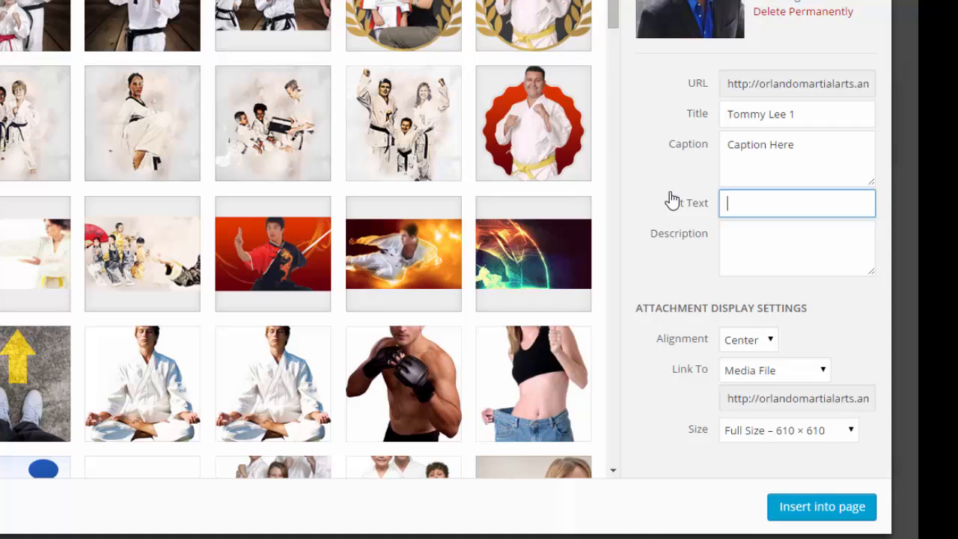
left_click_drag(801, 205, 698, 219)
left_click(741, 241)
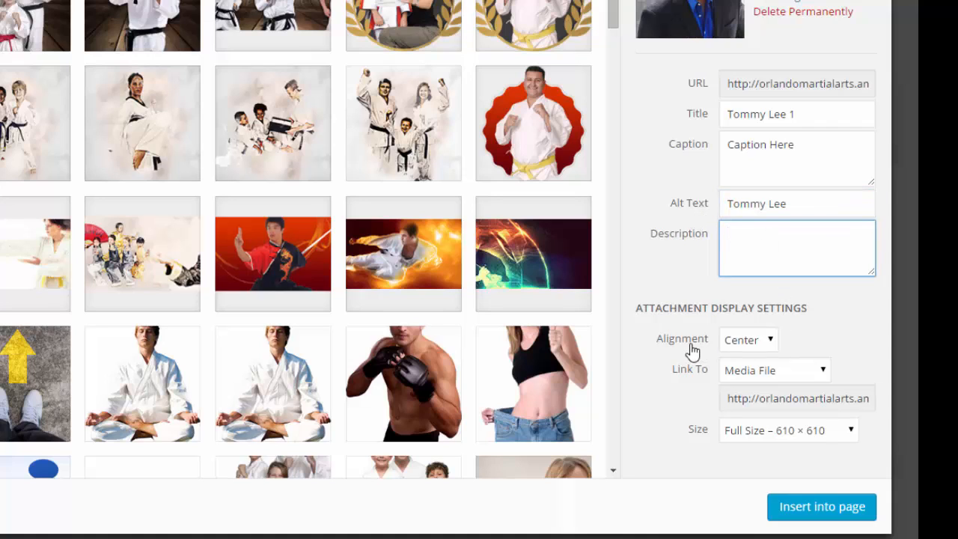
- Set alignment Left, link None and size Medium 300 × 300, then insert it into the page
left_click_drag(678, 308, 792, 308)
left_click(743, 346)
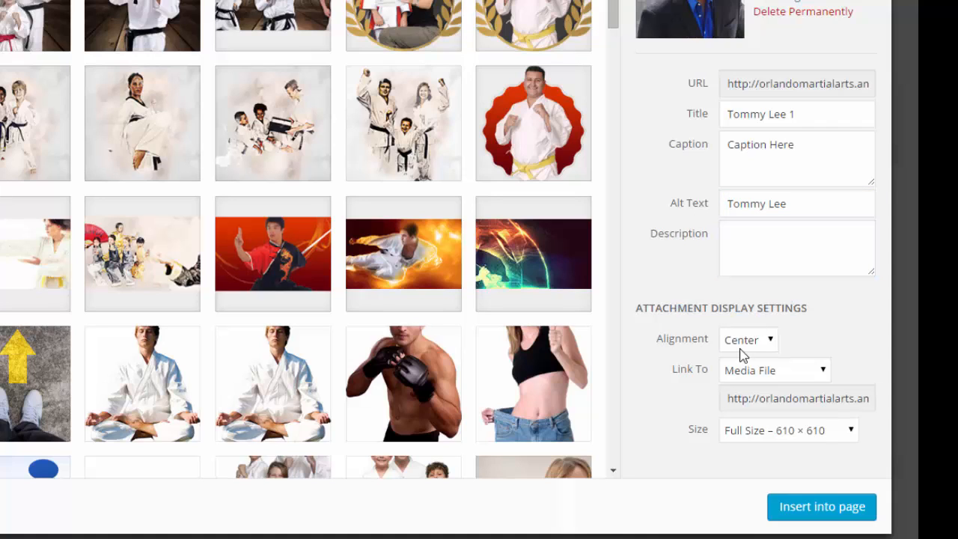
left_click(734, 361)
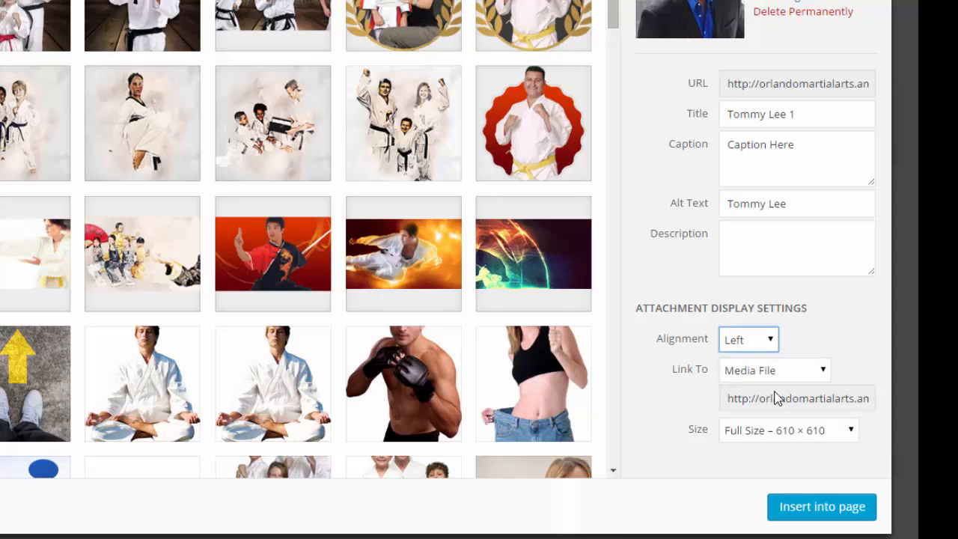
left_click(776, 374)
left_click(774, 438)
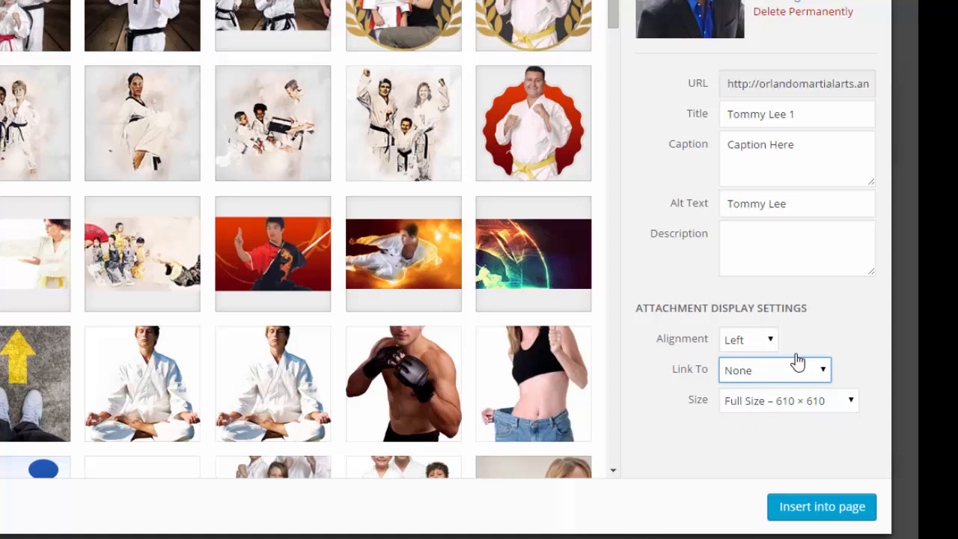
left_click(853, 401)
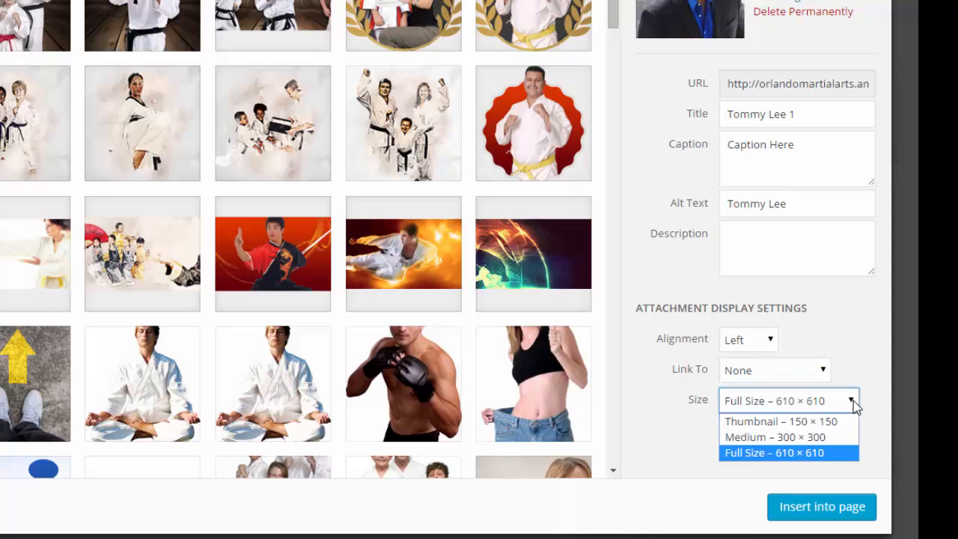
left_click(787, 438)
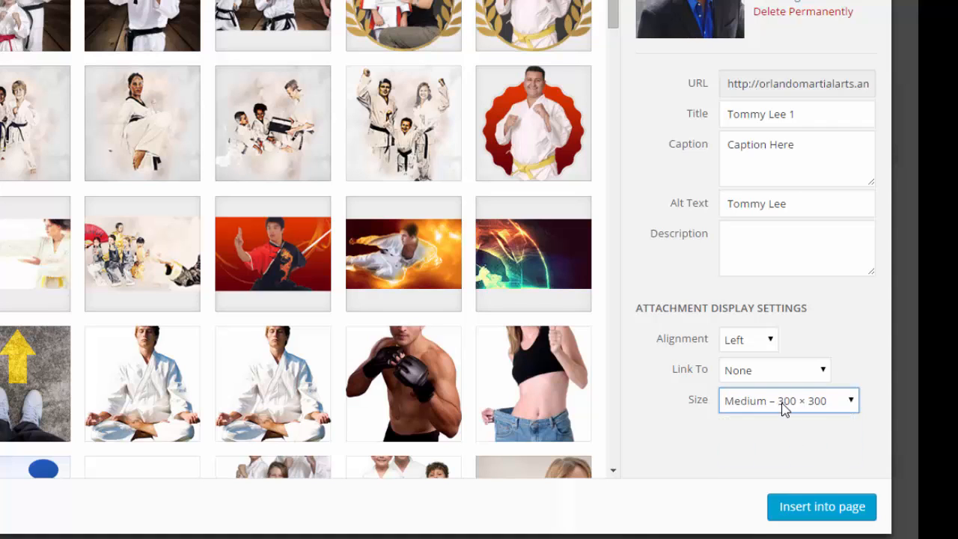
left_click(798, 508)
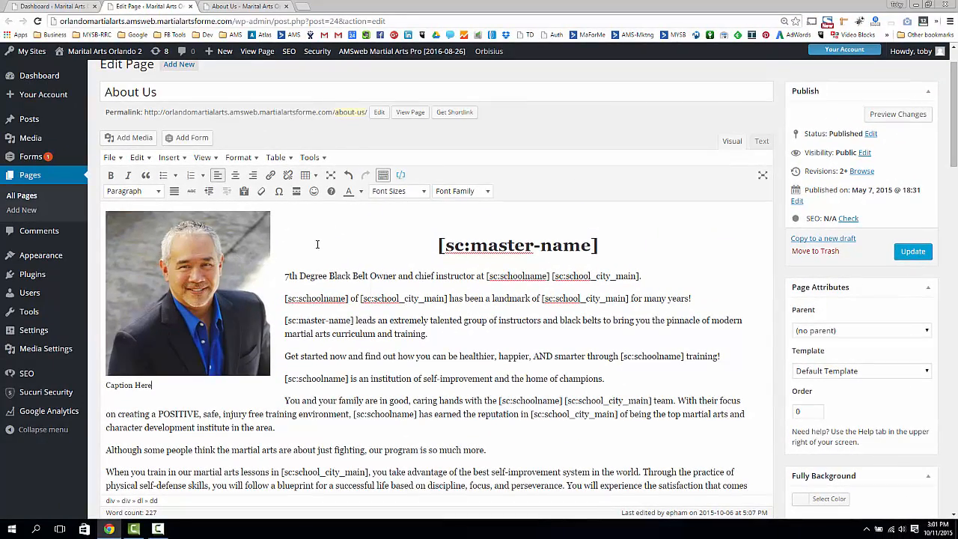
- Check the new captioned portrait's layout in the editor and update the About Us page
scroll(317, 249, "down", 3)
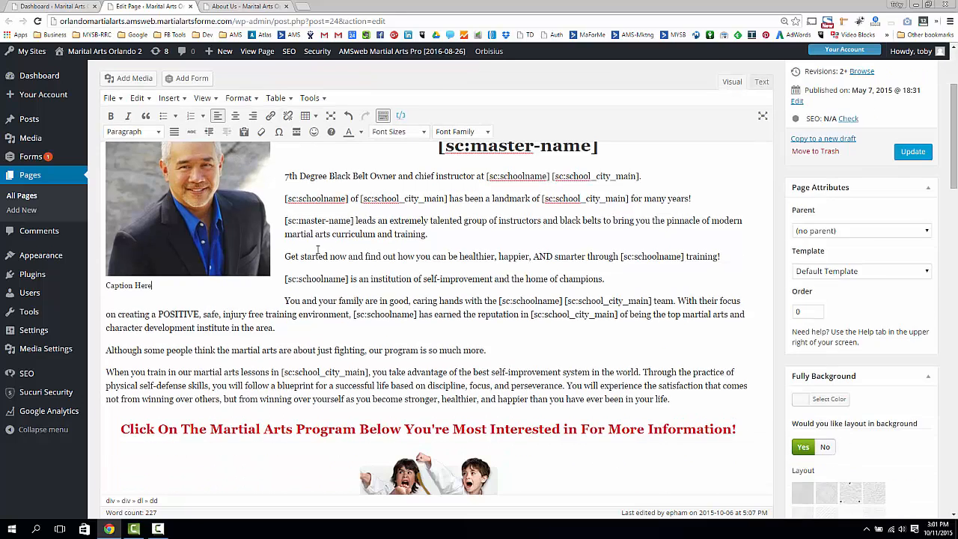
scroll(311, 253, "up", 4)
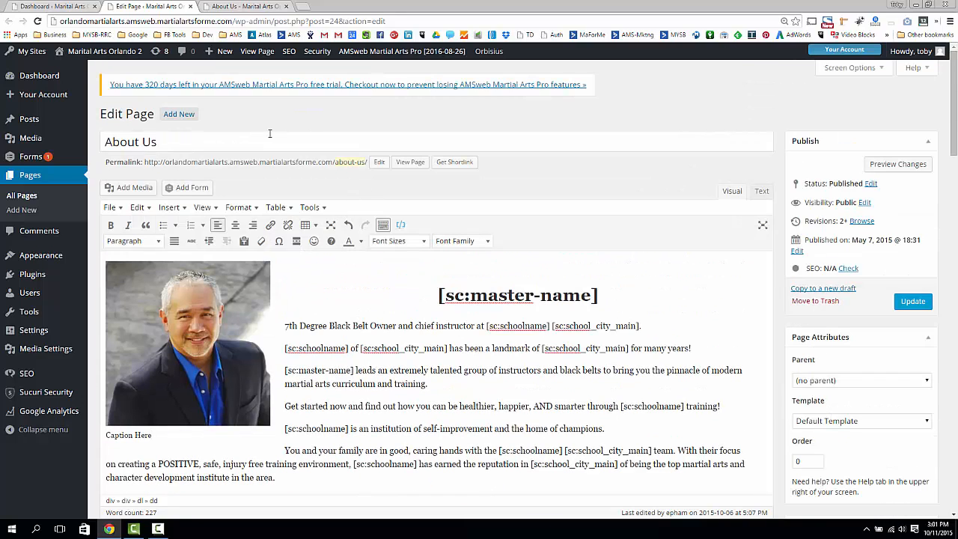
scroll(691, 150, "down", 1)
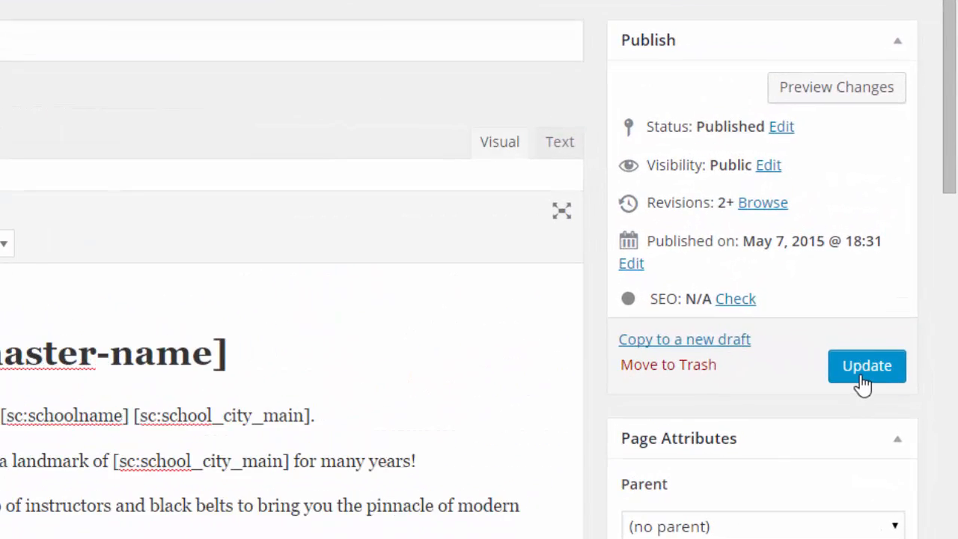
left_click(864, 374)
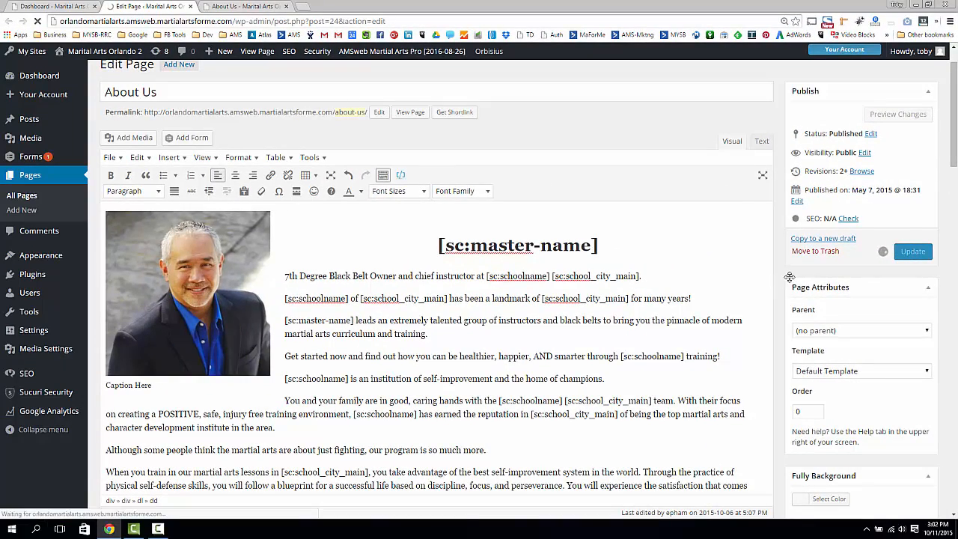
- Once the Page updated notice appears, glance at the live About Us tab and return to the editor
scroll(790, 277, "up", 1)
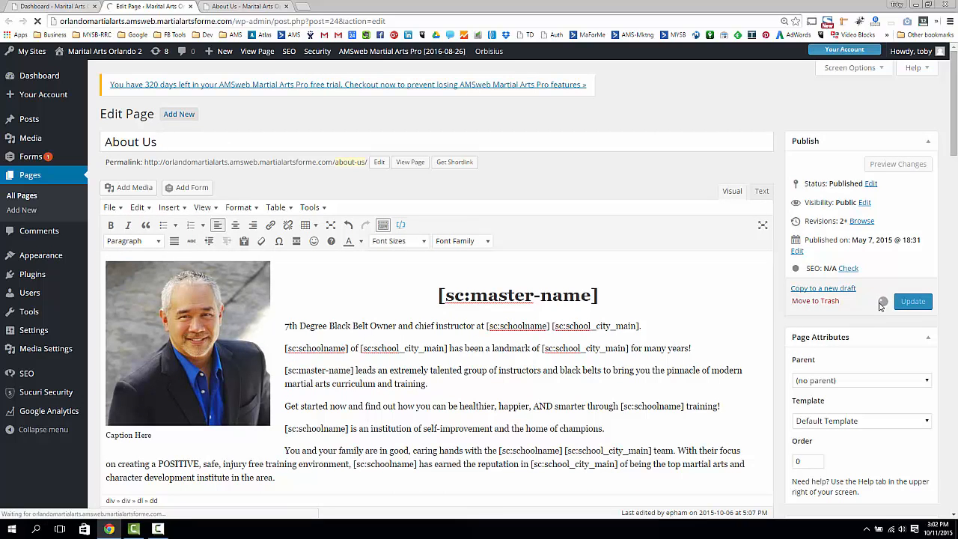
left_click(266, 9)
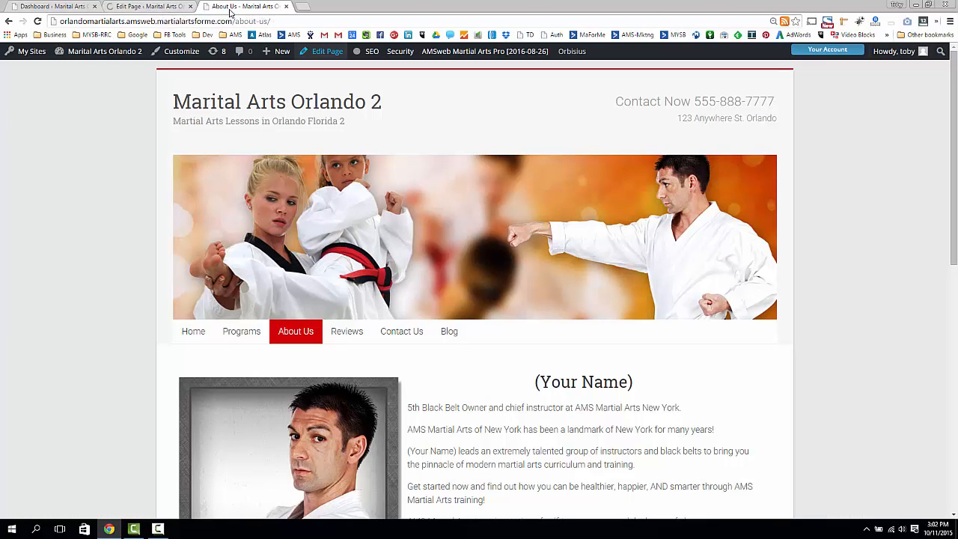
left_click(172, 9)
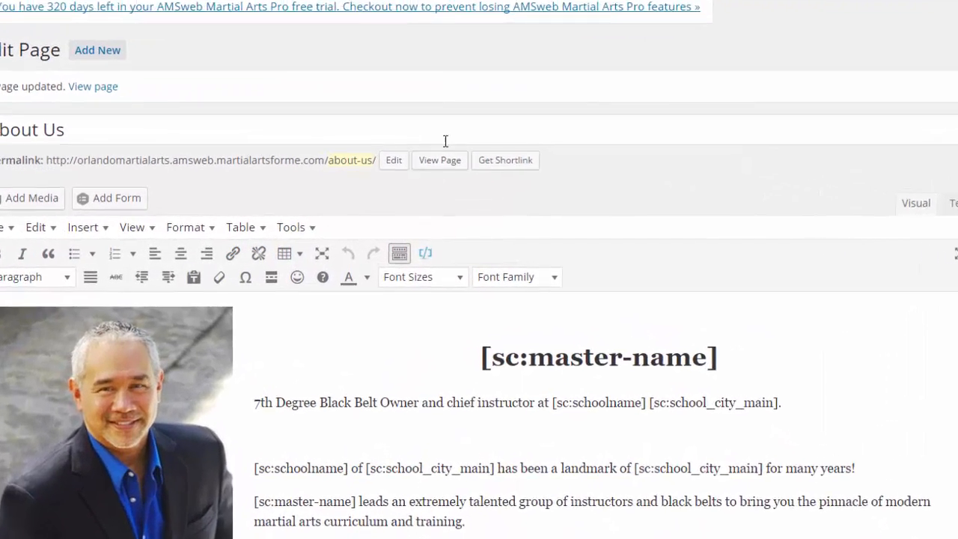
- Reload the live About Us page tab to show the updated content
right_click(456, 158)
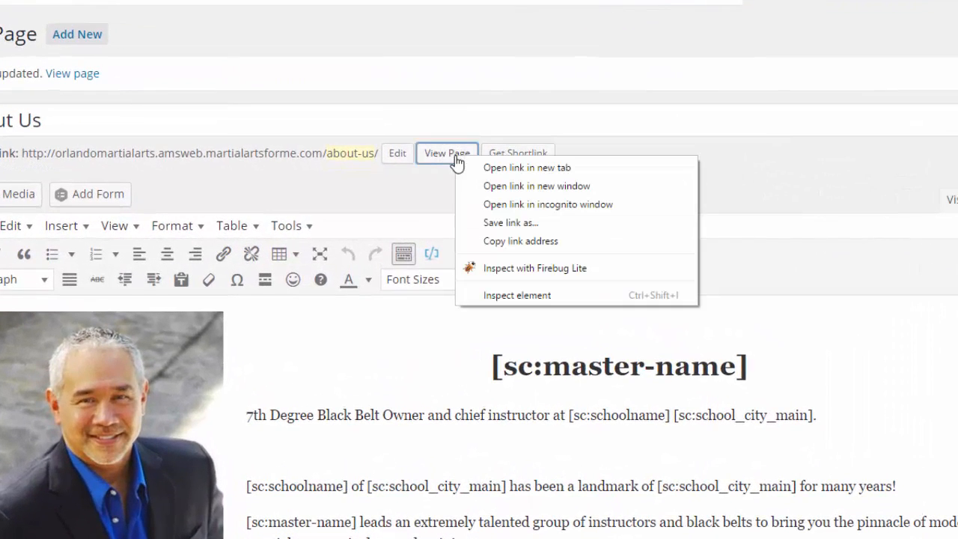
left_click(569, 86)
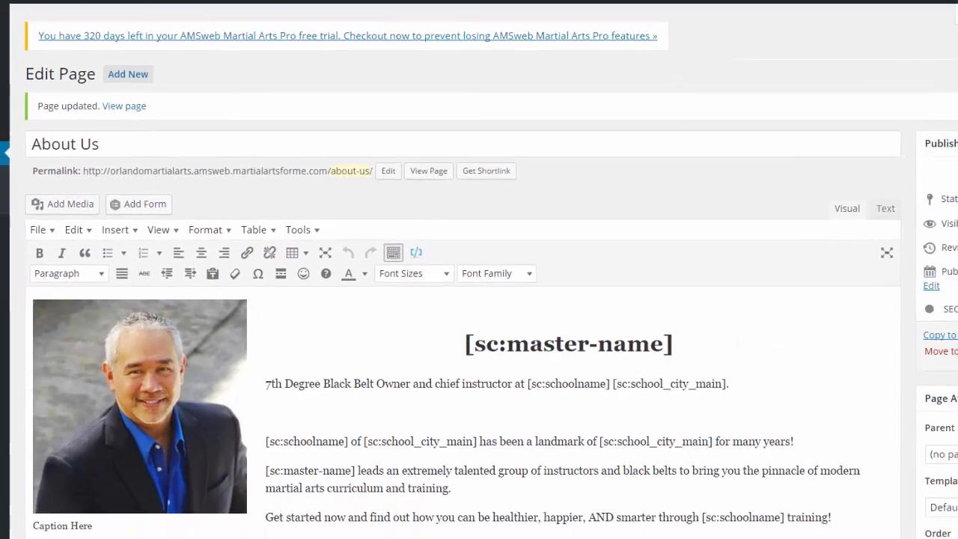
left_click(241, 6)
left_click(35, 22)
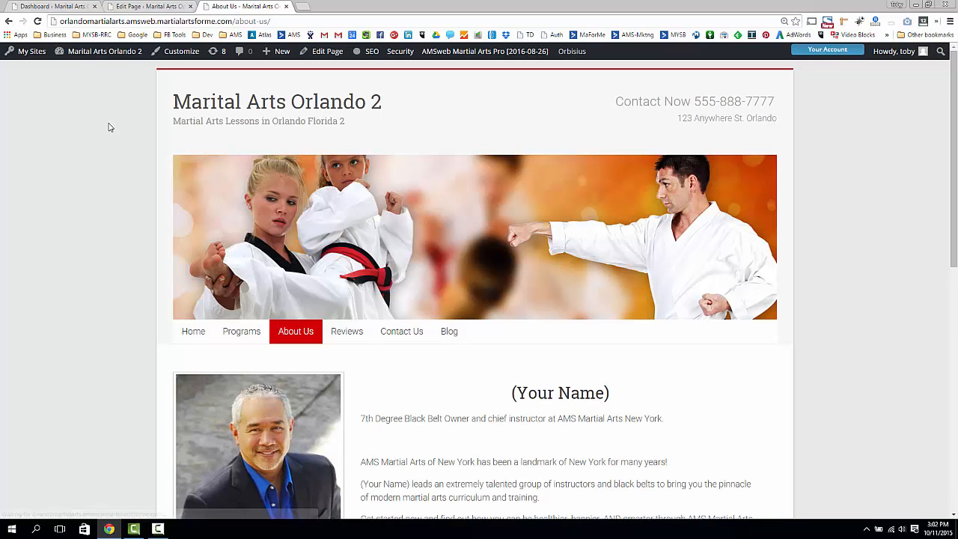
- Scroll the reloaded page to check the left-aligned photo and 'Caption Here', then return to the editor
scroll(120, 149, "down", 2)
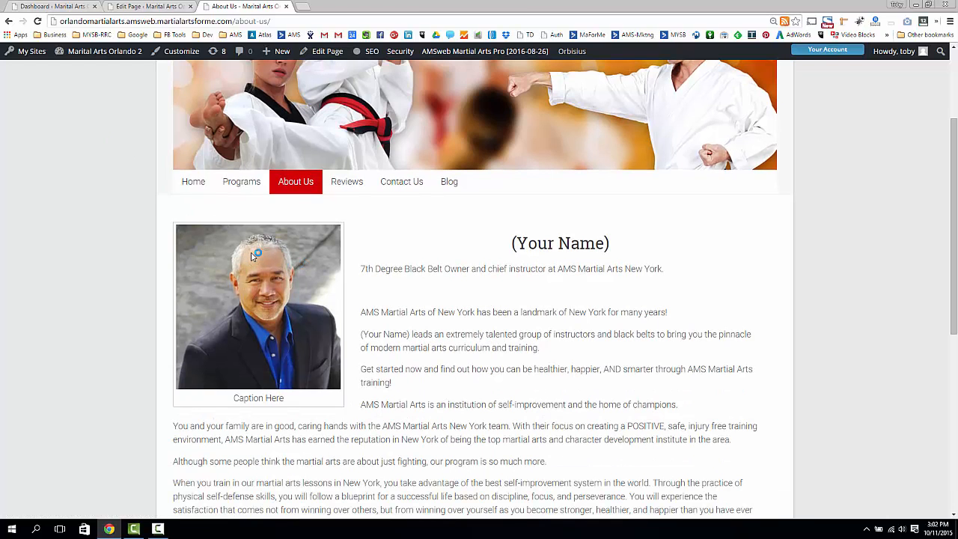
scroll(247, 258, "down", 1)
left_click_drag(234, 298, 337, 281)
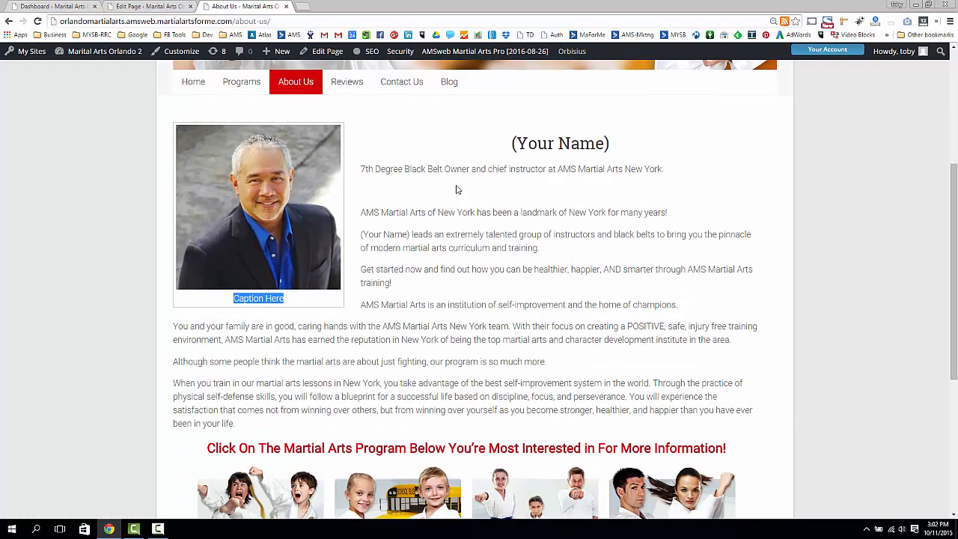
left_click_drag(447, 170, 455, 338)
left_click(465, 270)
scroll(470, 245, "down", 5)
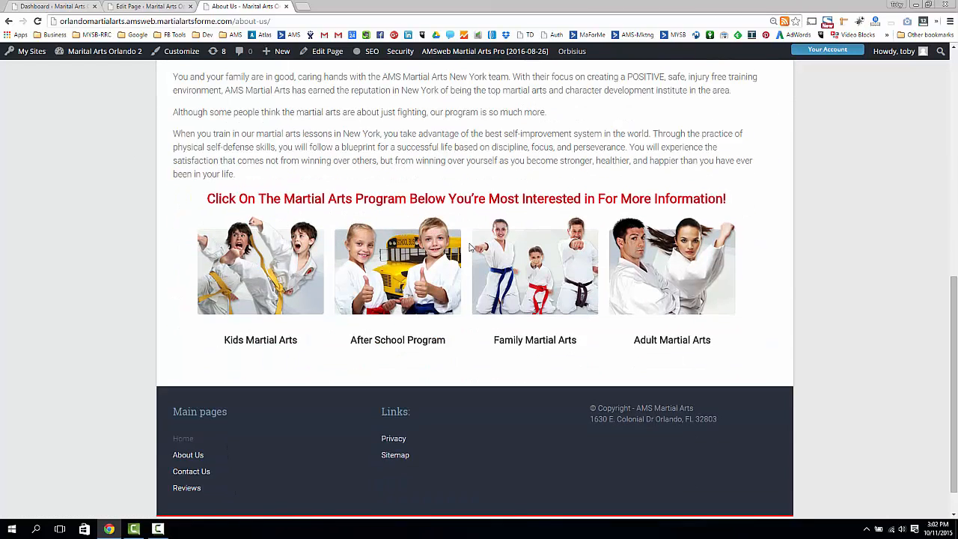
scroll(469, 244, "up", 10)
scroll(411, 294, "down", 9)
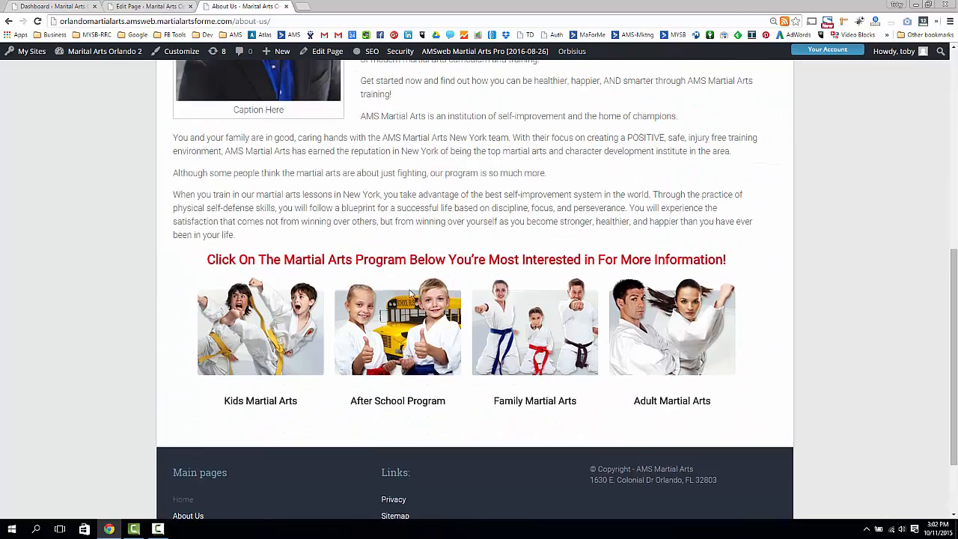
scroll(411, 294, "up", 9)
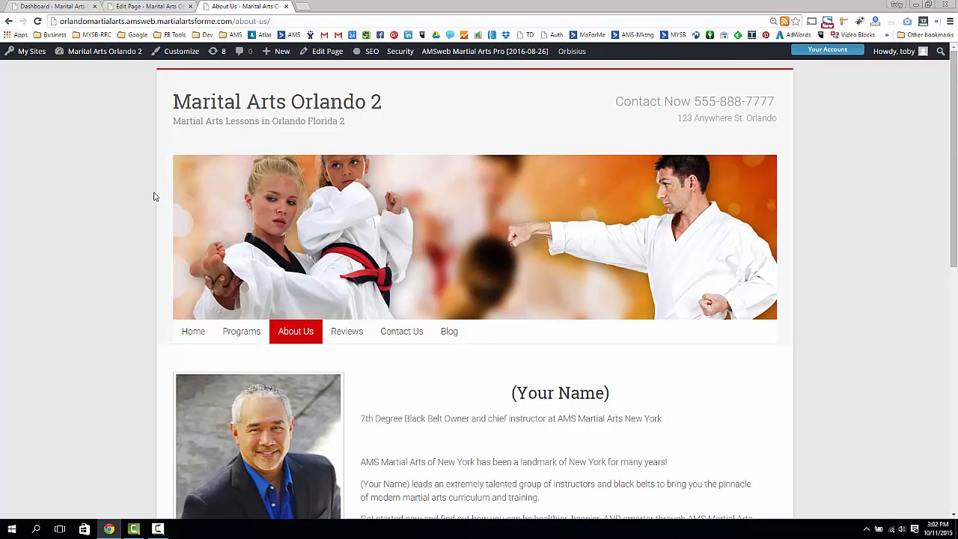
left_click(150, 6)
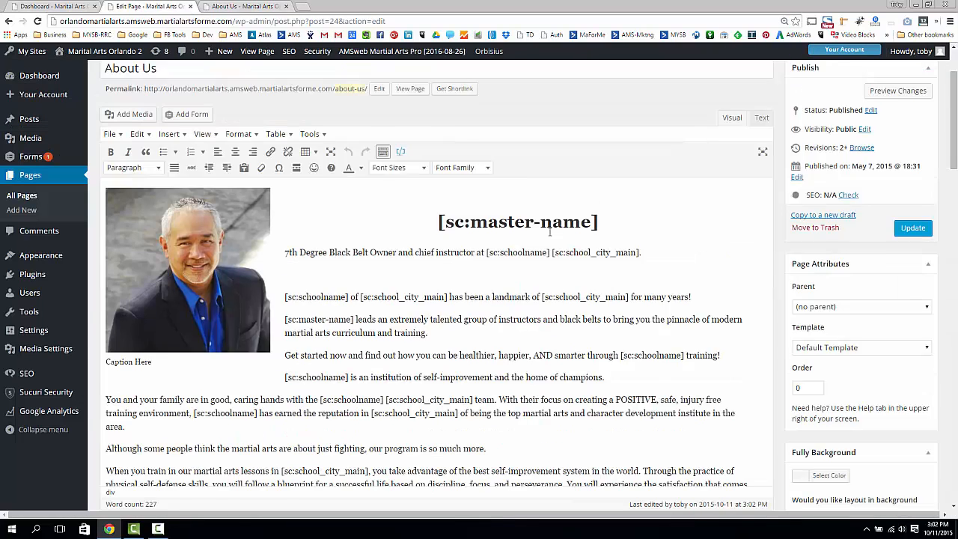
- Delete the empty paragraph below the 7th Degree sentence
scroll(325, 222, "down", 2)
left_click(325, 222)
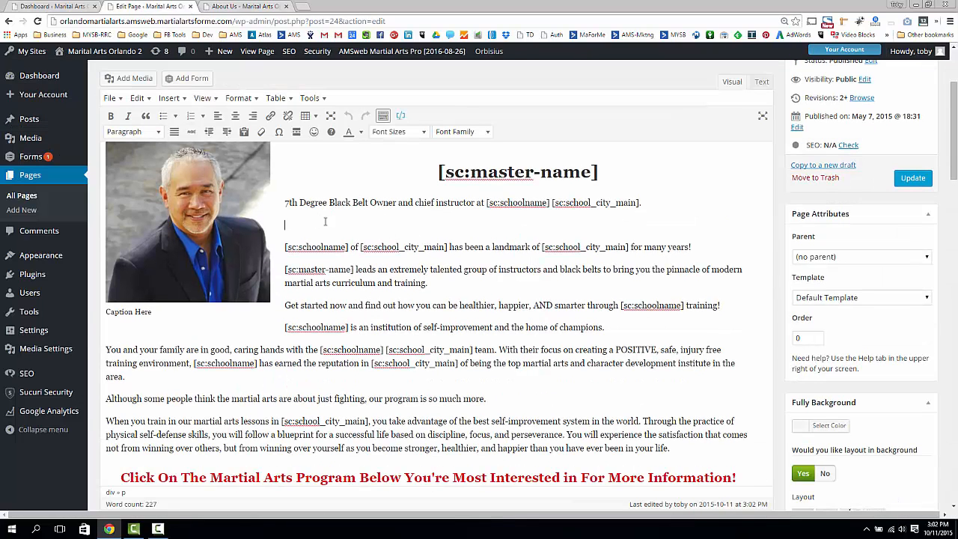
key("BackSpace")
scroll(374, 225, "up", 2)
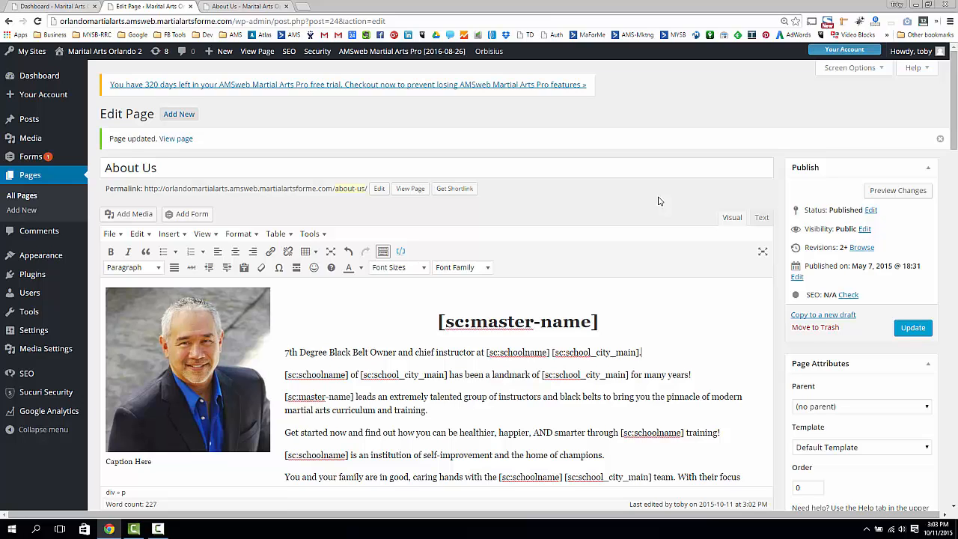
- Remove the blank line above the [sc:master-name] heading from after the word 'training.'
scroll(434, 205, "down", 3)
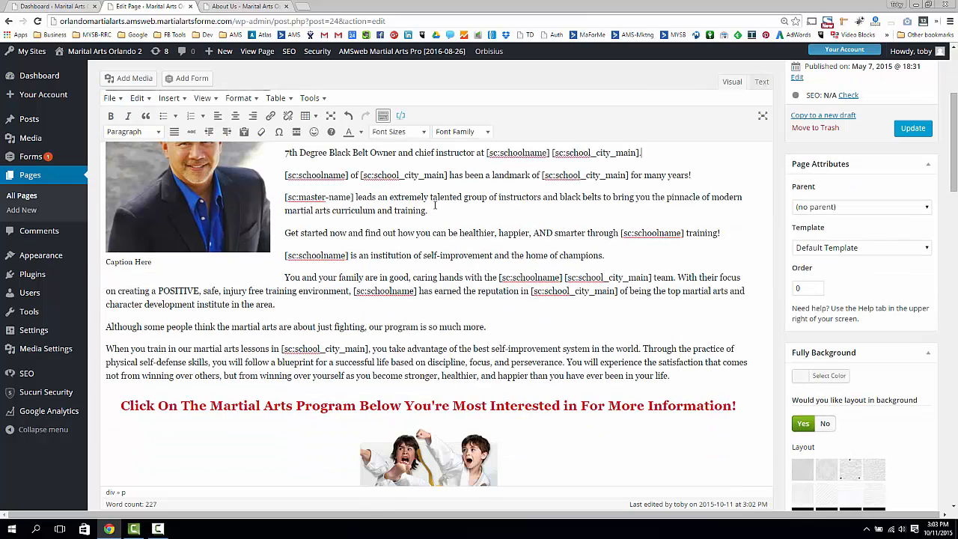
left_click_drag(439, 241, 445, 203)
left_click(461, 208)
scroll(570, 265, "up", 2)
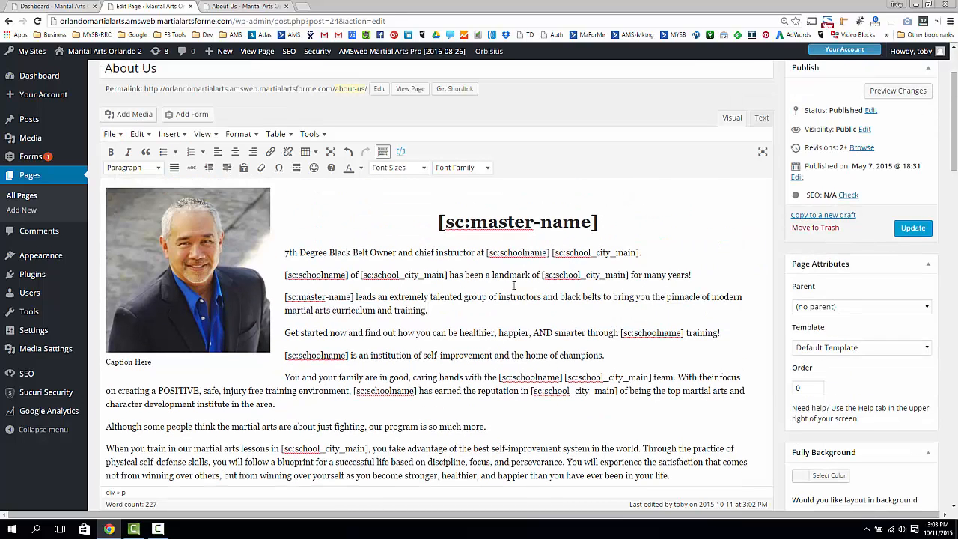
key("Delete")
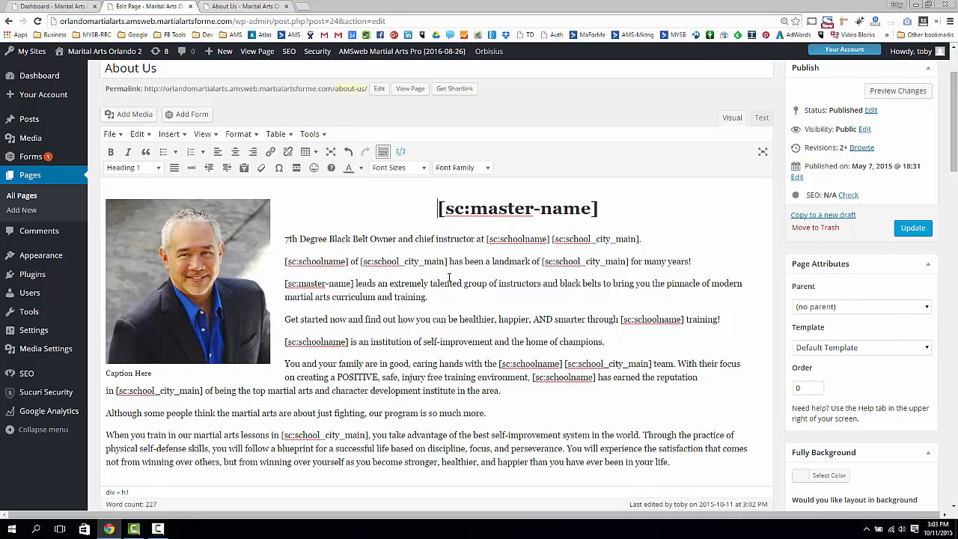
- Point out the revision count, then browse the About Us revisions, triggering the leave-page prompt
scroll(548, 305, "up", 2)
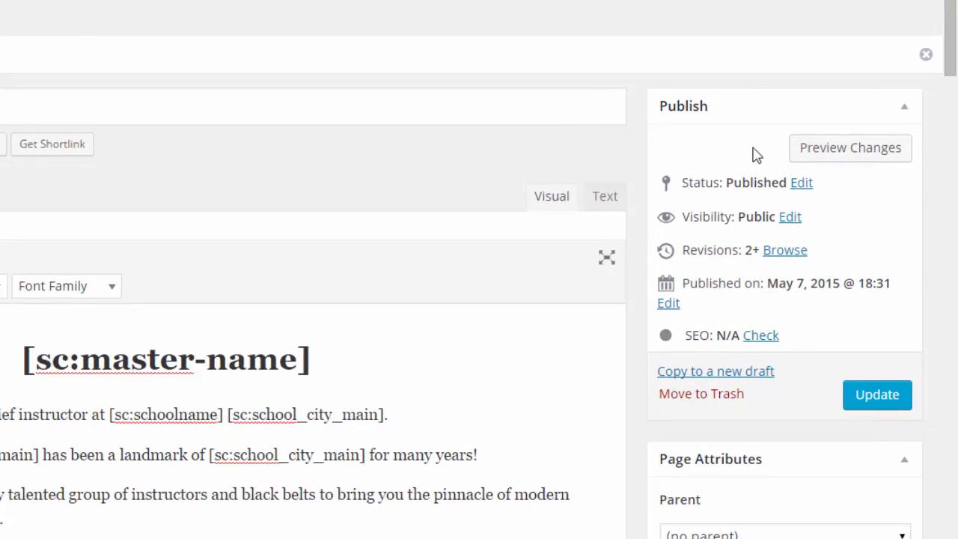
left_click_drag(682, 250, 856, 252)
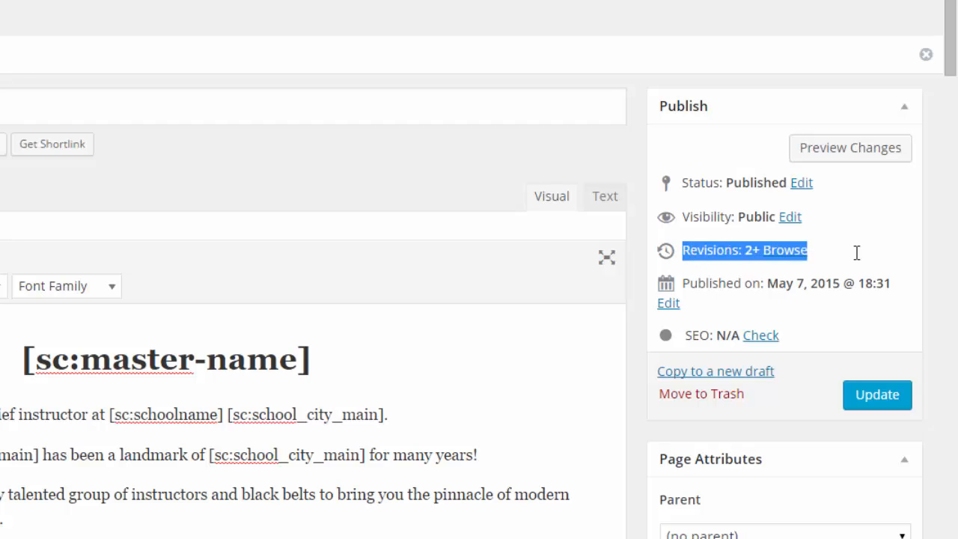
left_click(720, 139)
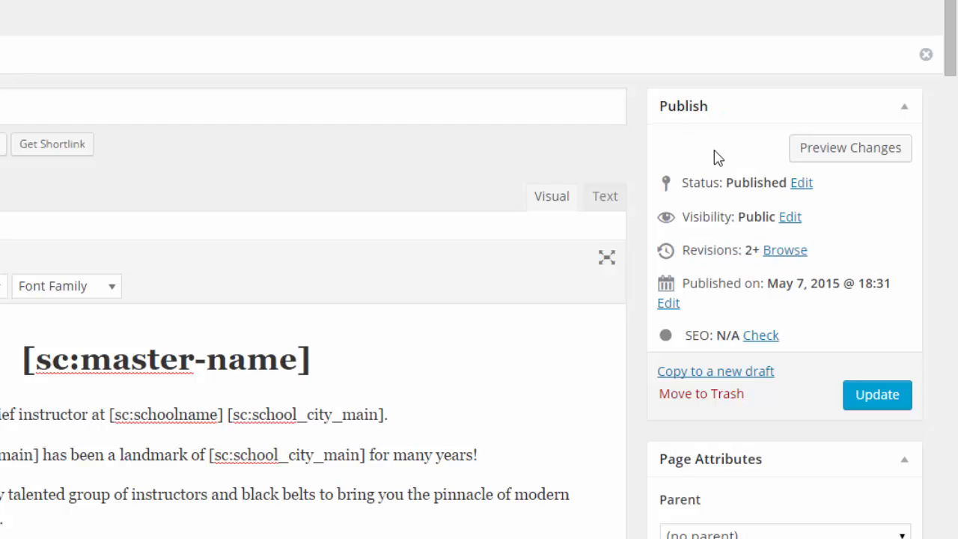
left_click(701, 247)
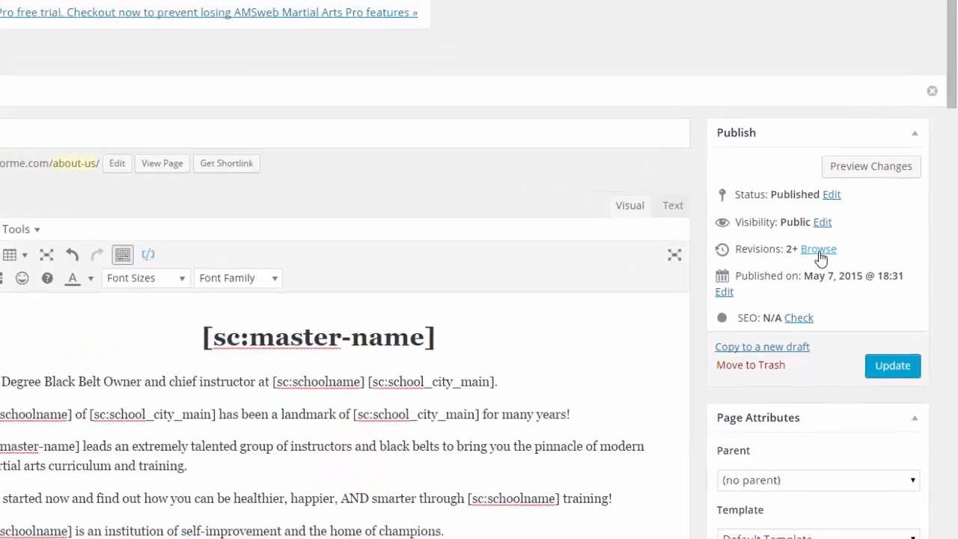
left_click(820, 253)
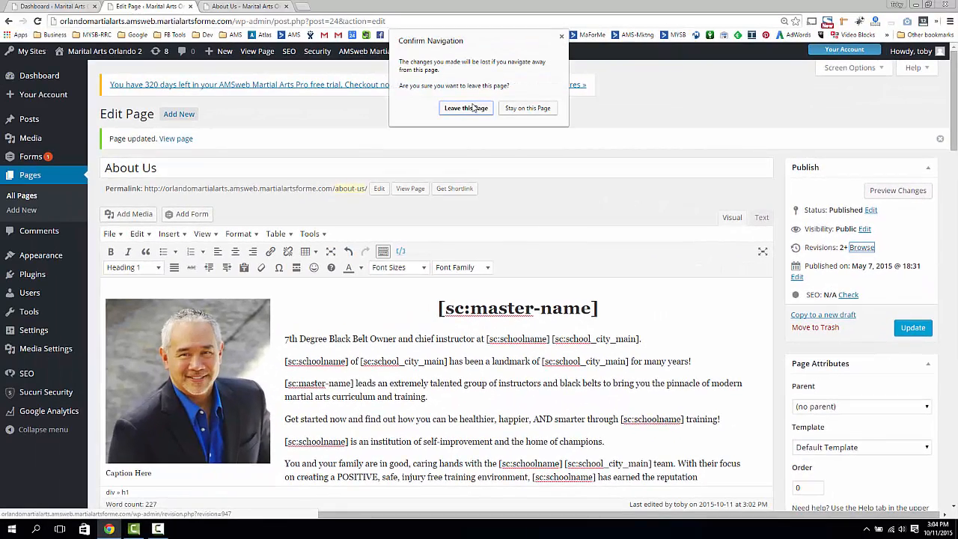
- Leave the editor and look over the About Us revisions screen
left_click(473, 108)
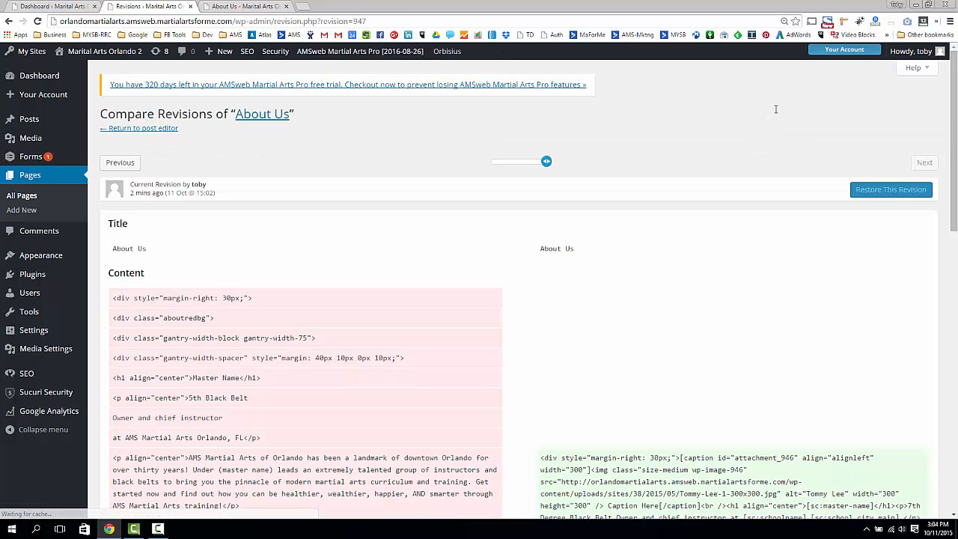
mouse_move(548, 161)
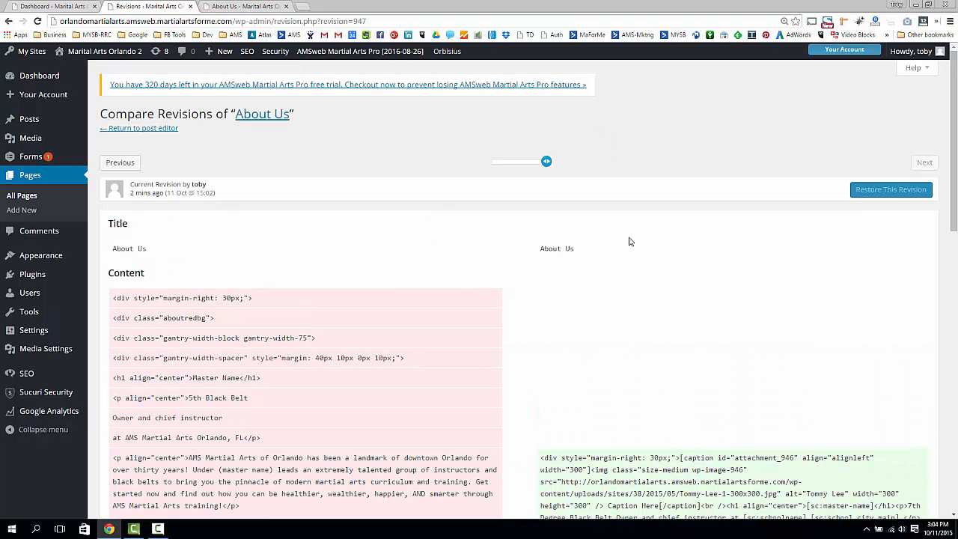
scroll(630, 241, "down", 3)
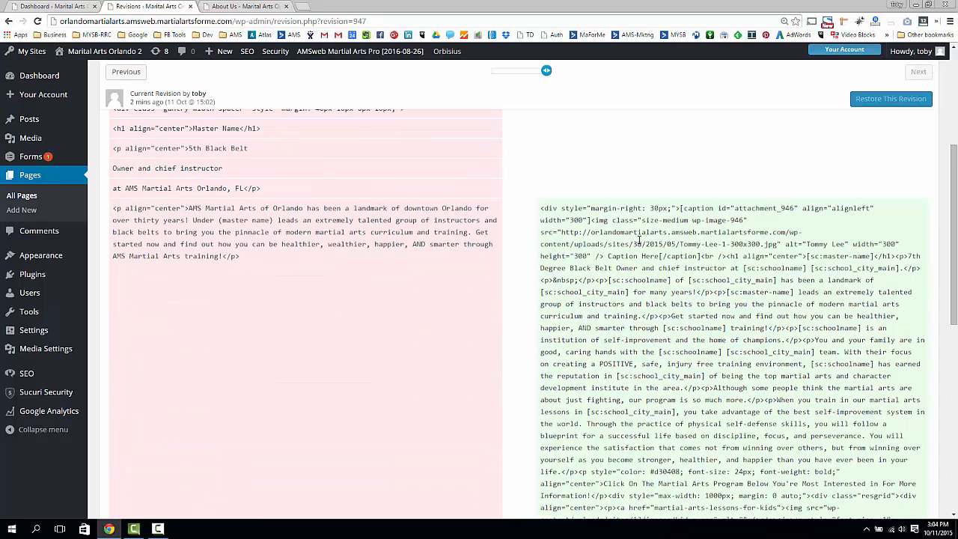
scroll(640, 239, "down", 5)
scroll(637, 242, "up", 10)
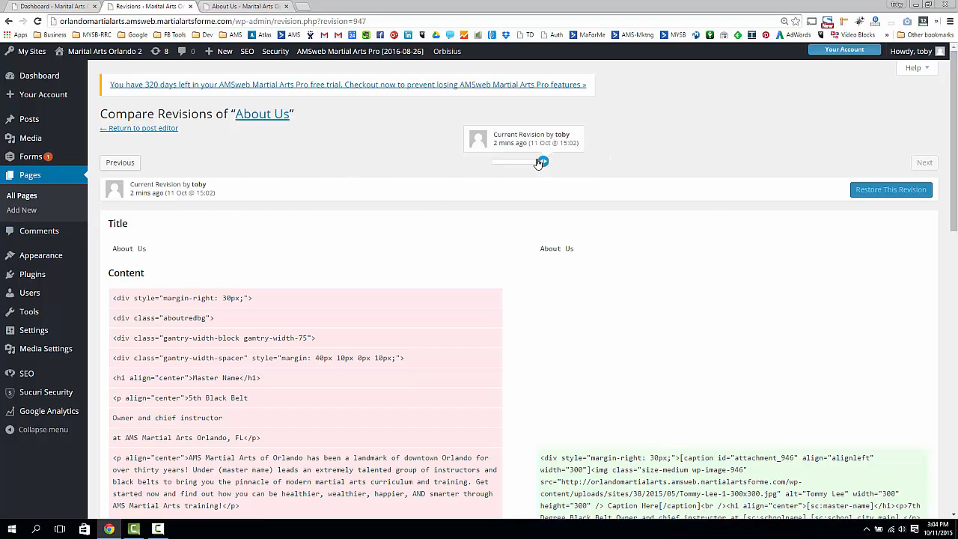
- Compare against the older autosave, return to the current revision, then reopen the About Us editor
left_click_drag(547, 162, 508, 166)
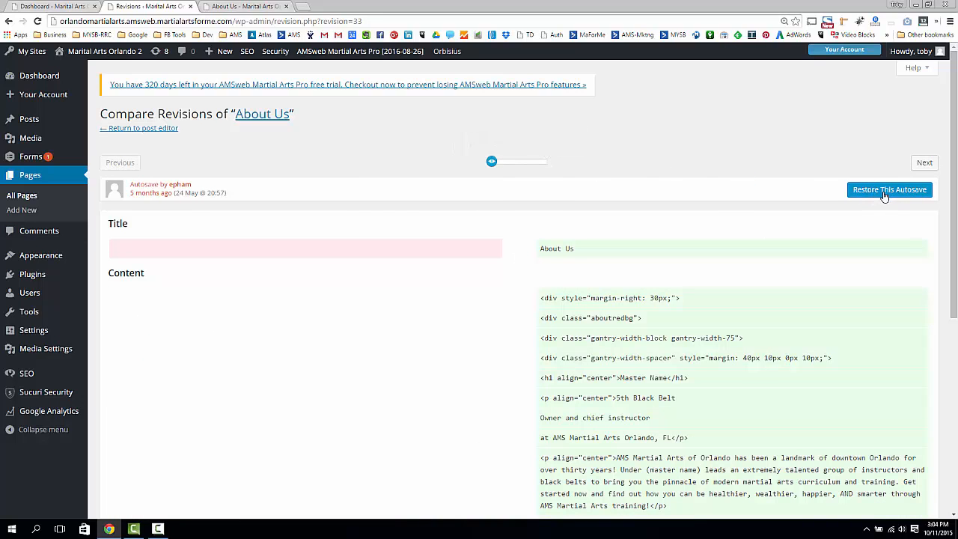
scroll(818, 208, "down", 5)
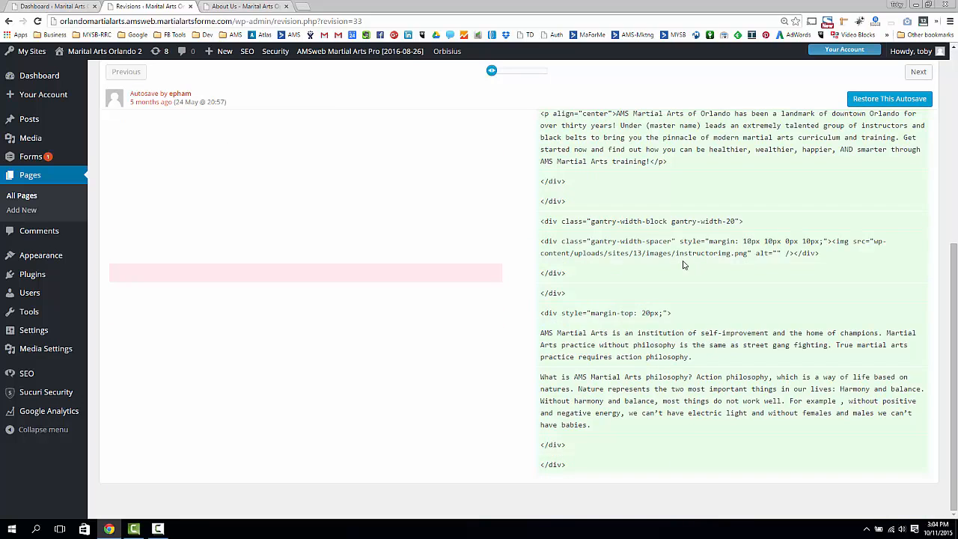
scroll(681, 266, "up", 5)
left_click_drag(491, 161, 599, 167)
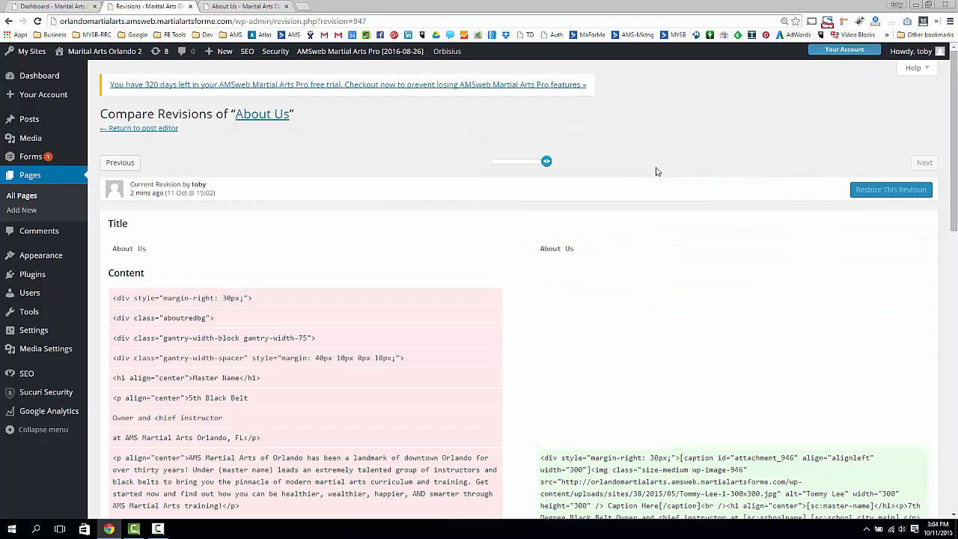
left_click(257, 114)
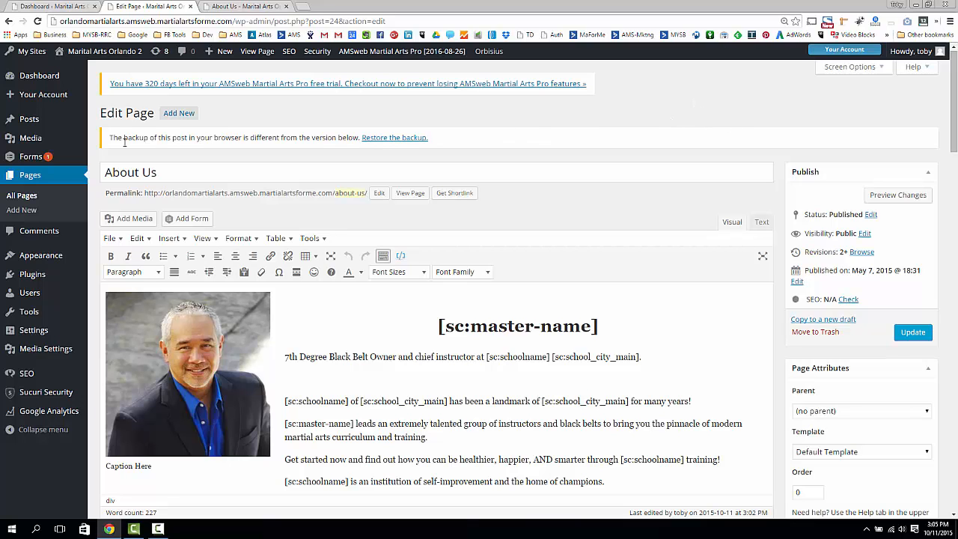
left_click(179, 113)
scroll(369, 226, "down", 2)
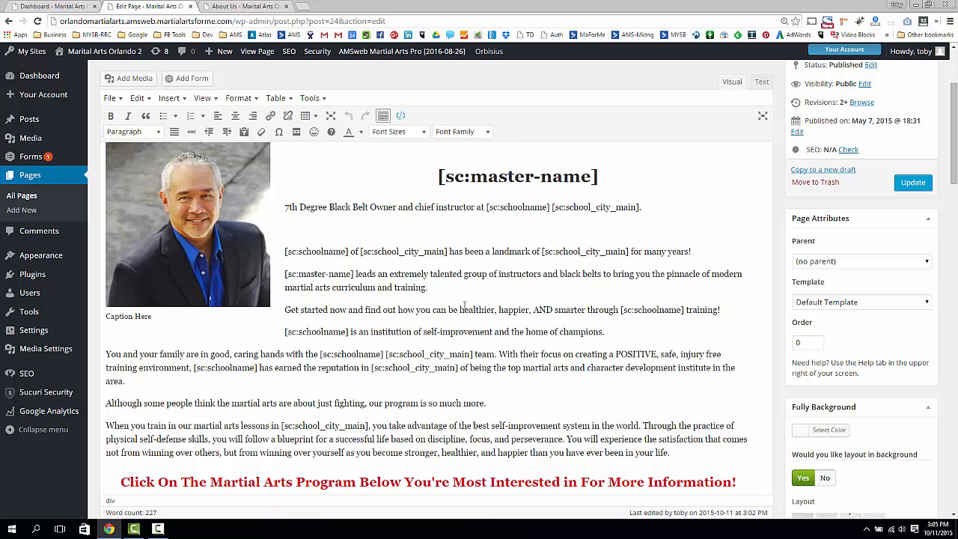
scroll(467, 262, "down", 3)
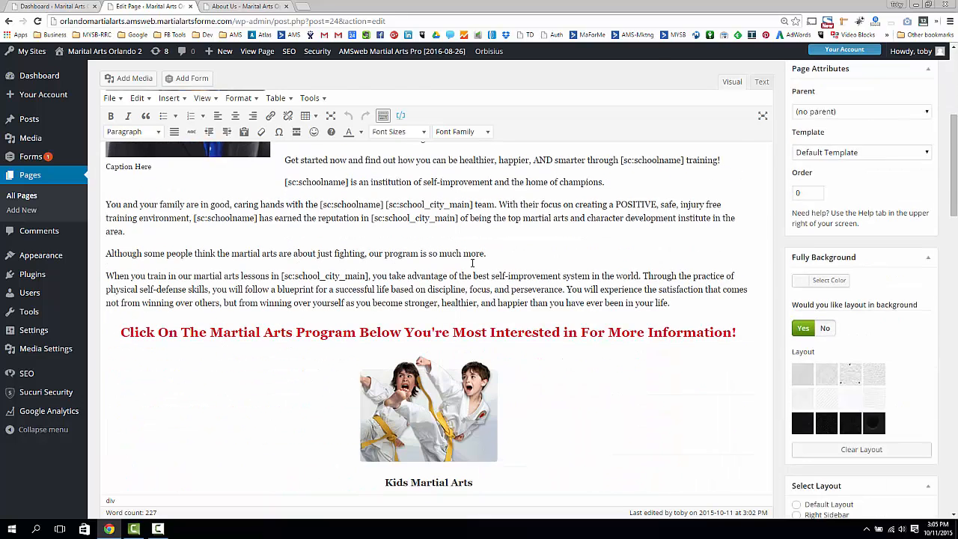
scroll(765, 239, "up", 5)
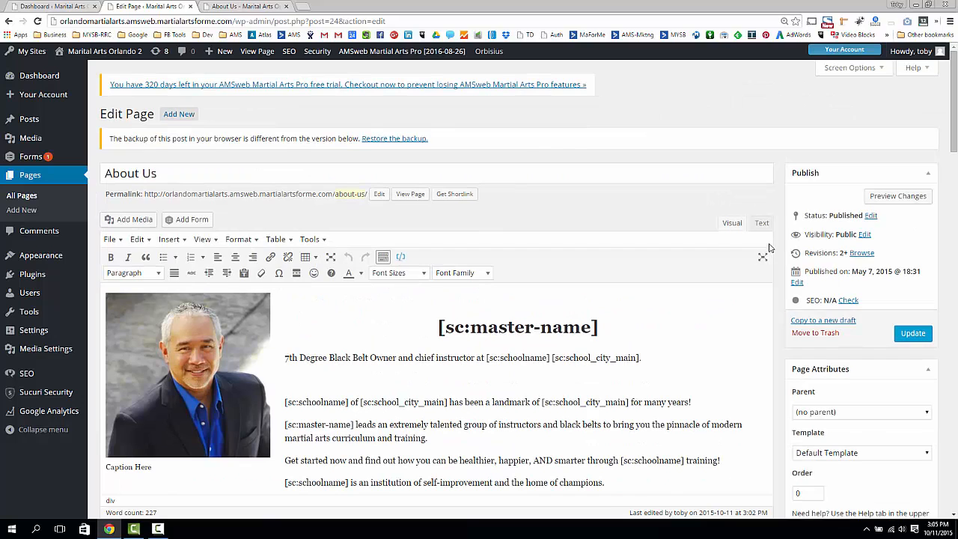